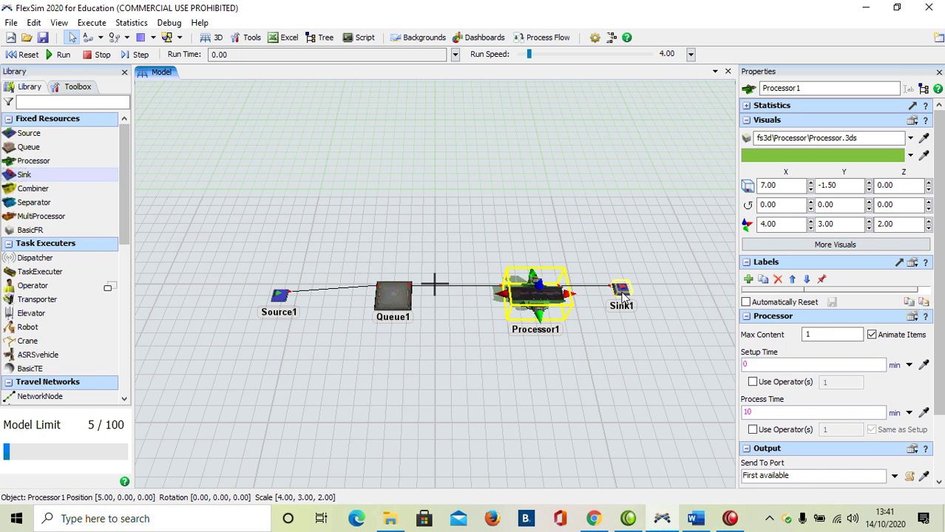
Place two operators side by side below the source and queue, and rename the first one Operator_Skilled
drag(32, 289, 285, 390)
drag(33, 285, 399, 389)
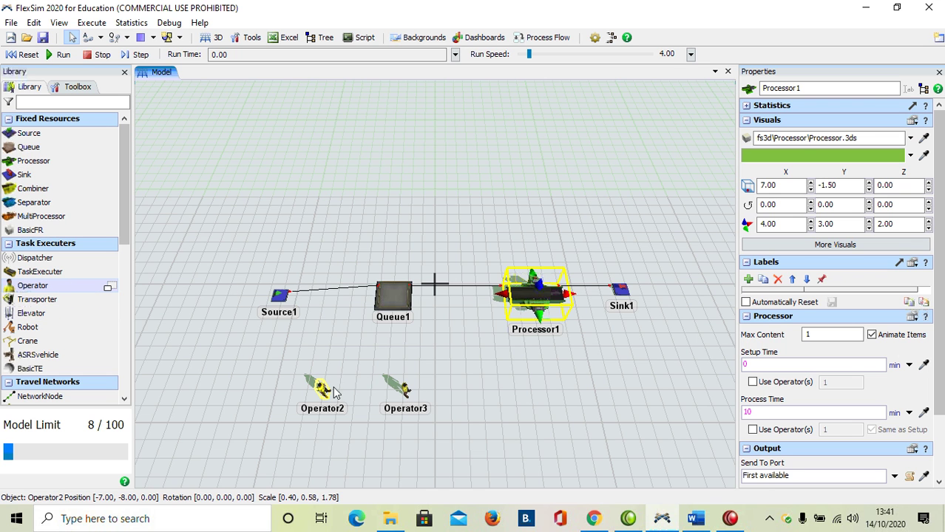
click(324, 389)
click(828, 88)
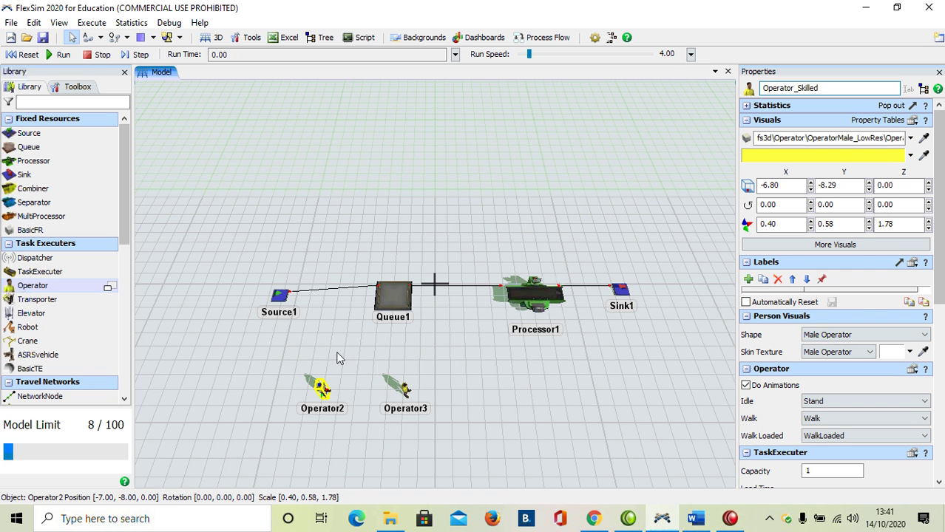
click(590, 388)
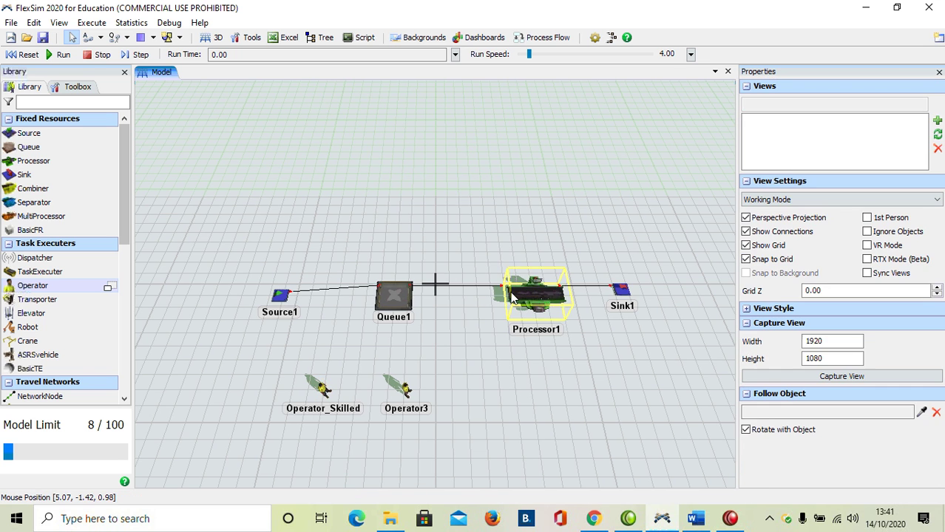
Rename the second operator, below the queue, as Operator_unskilled
click(405, 388)
click(816, 87)
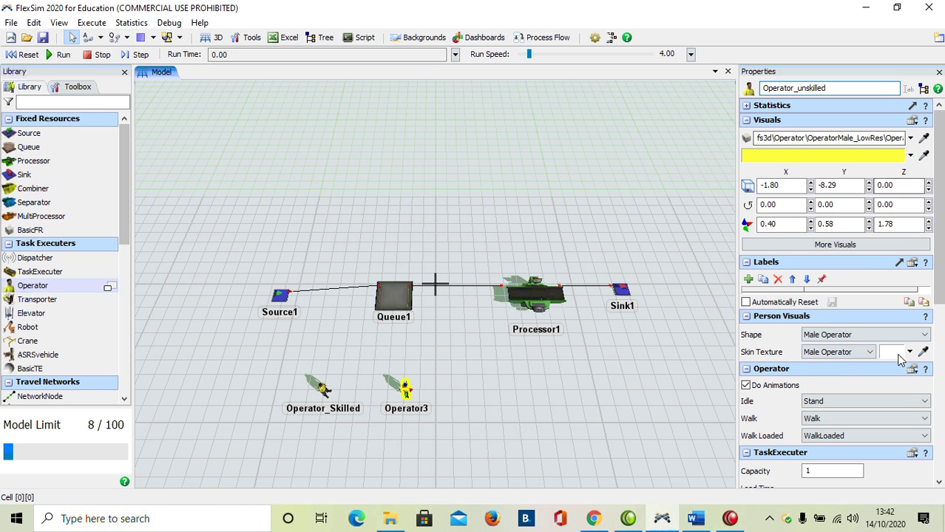
click(563, 424)
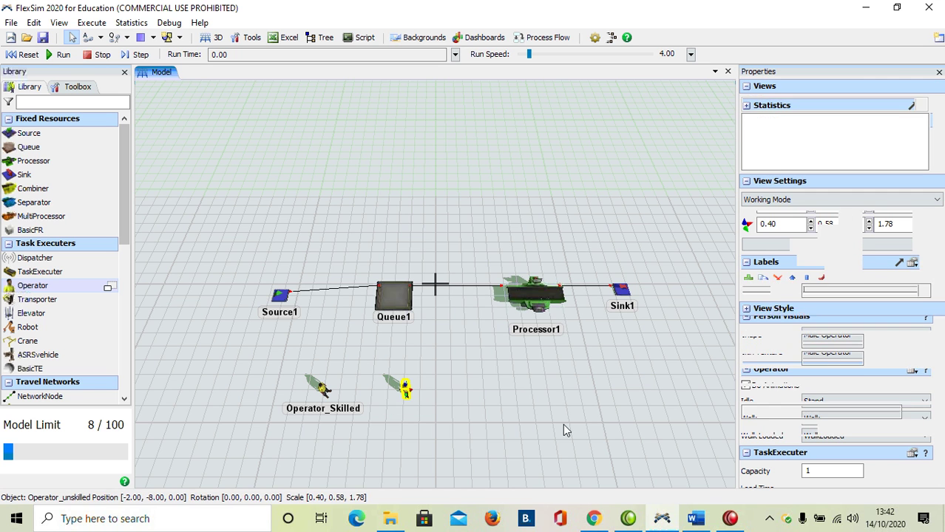
click(413, 395)
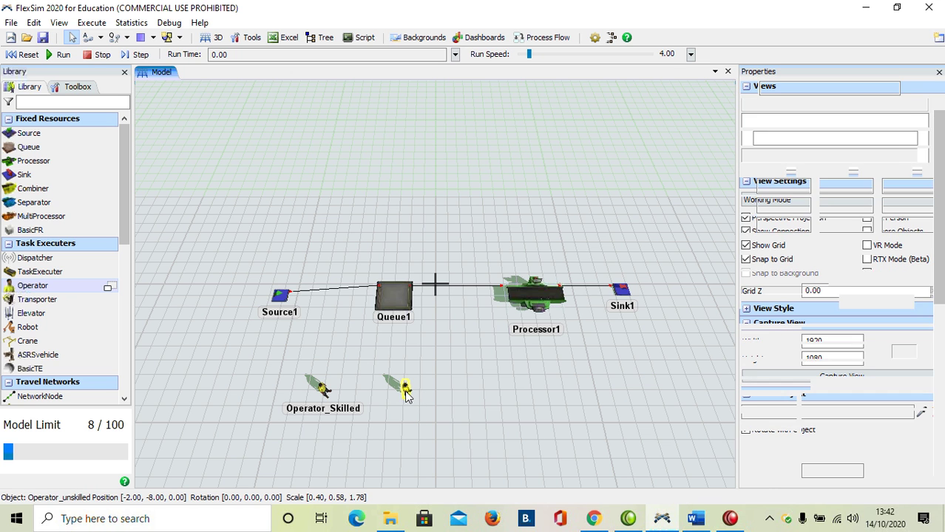
click(537, 419)
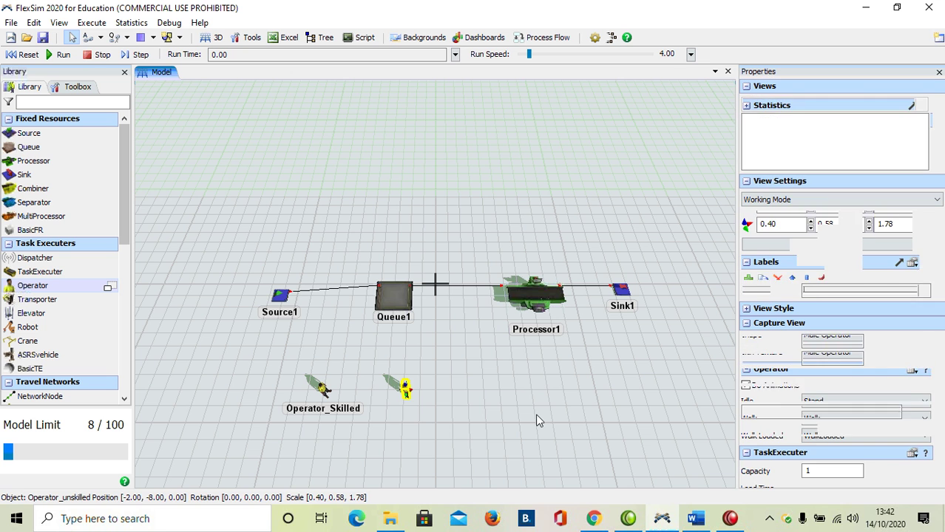
click(405, 392)
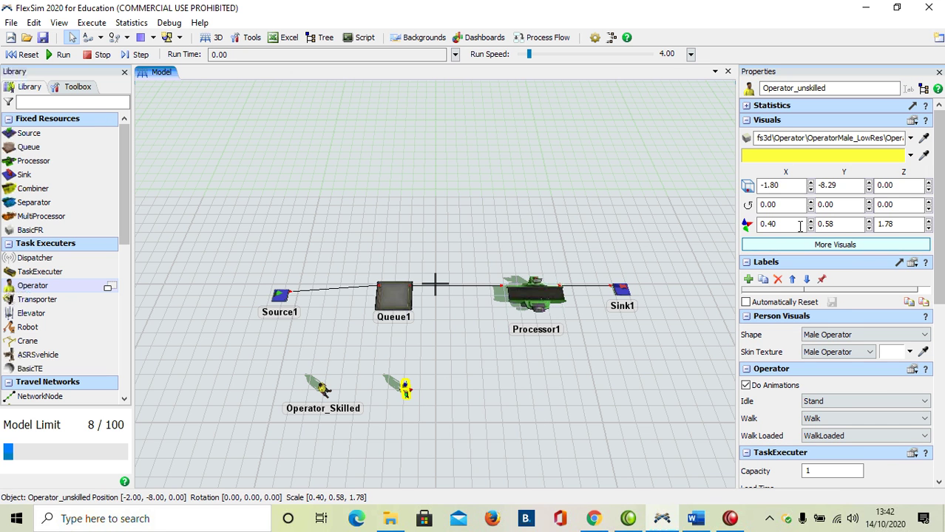
Toggle the Show Name option of Operator_unskilled off and on again
right_click(407, 390)
mouse_move(471, 255)
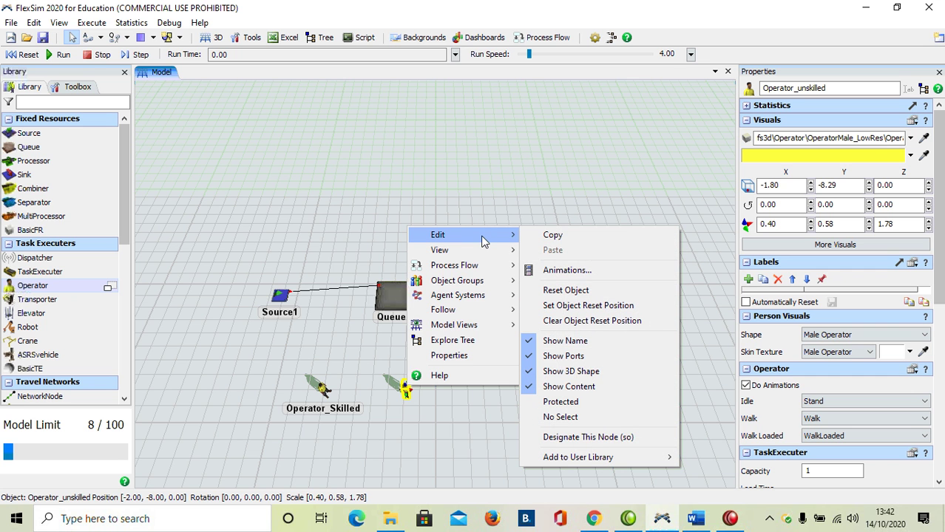
click(564, 340)
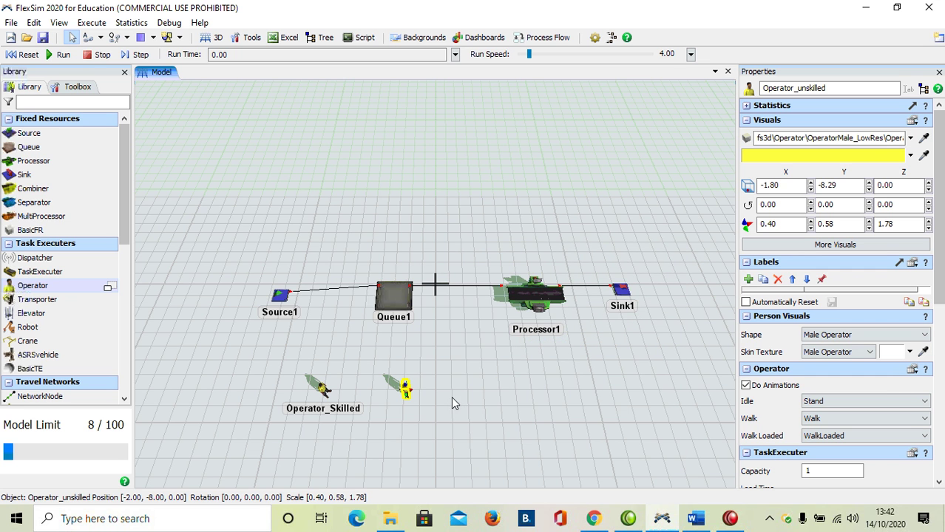
right_click(406, 388)
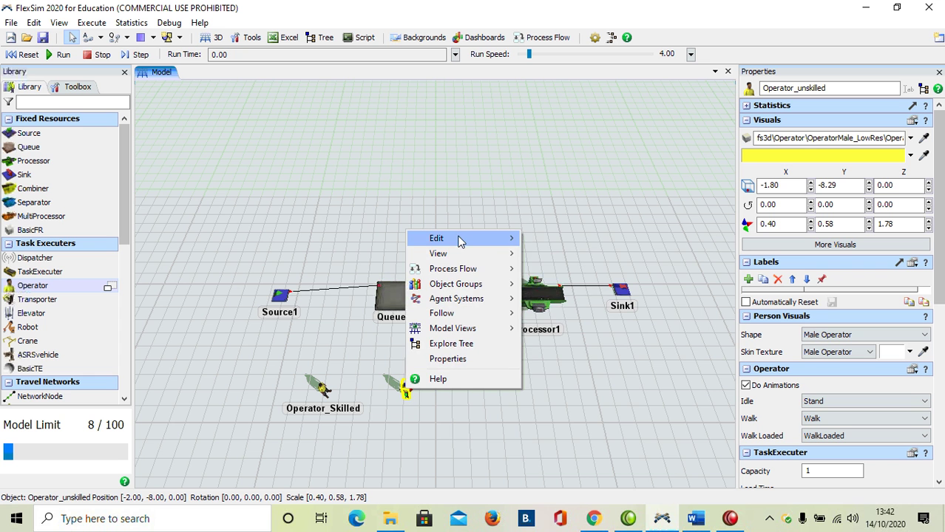
mouse_move(459, 241)
click(565, 341)
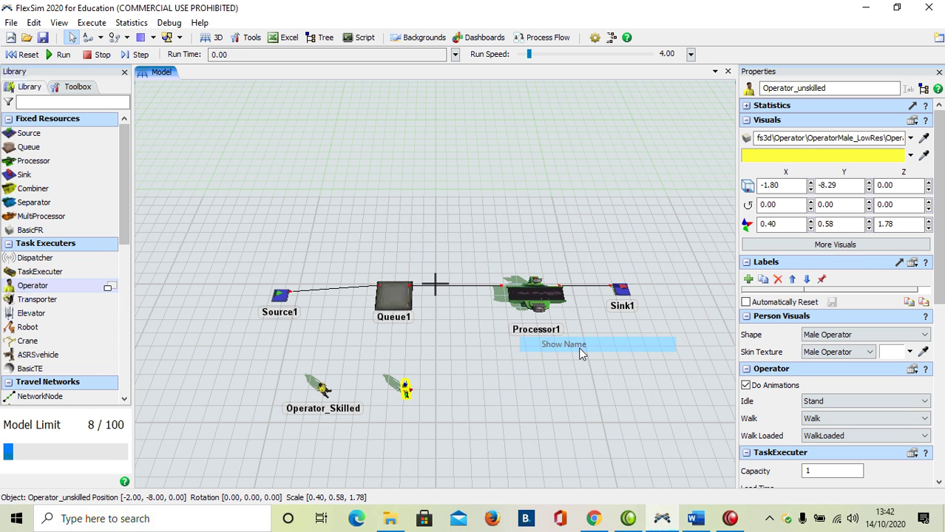
click(536, 438)
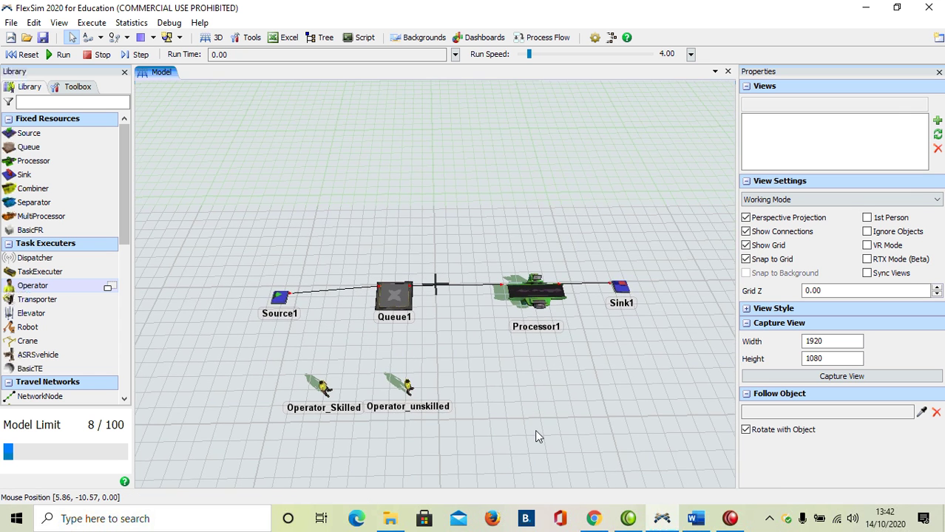
Connect the centre ports of Processor1 to Operator_Skilled first and to Operator_unskilled second
right_click(538, 436)
click(518, 318)
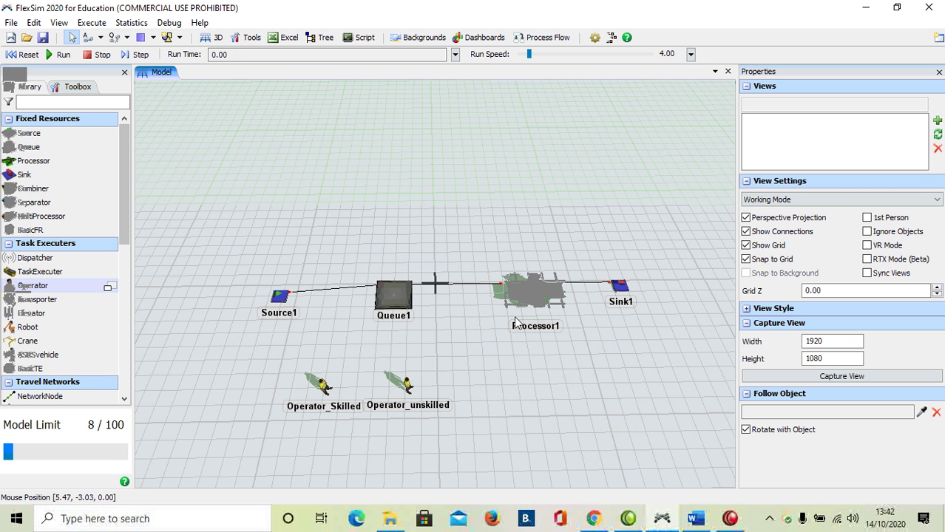
drag(536, 294, 327, 384)
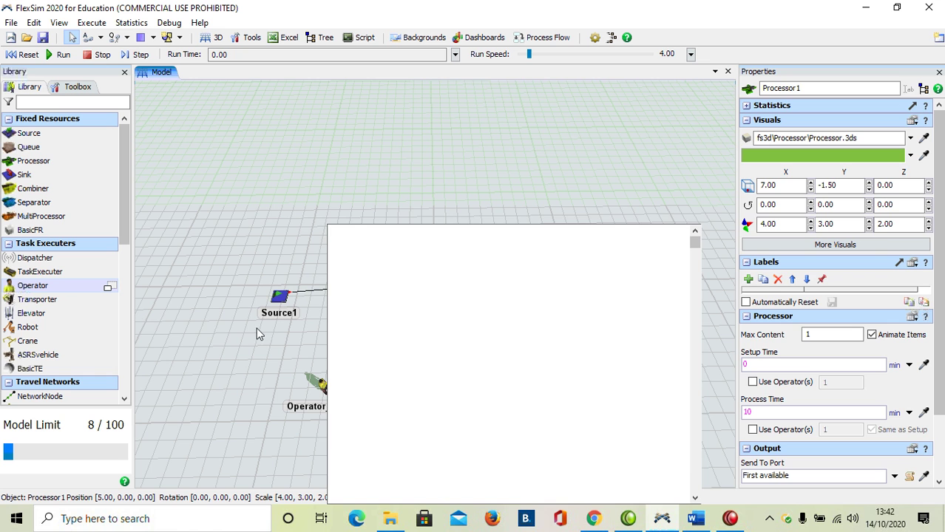
click(211, 331)
drag(534, 292, 322, 386)
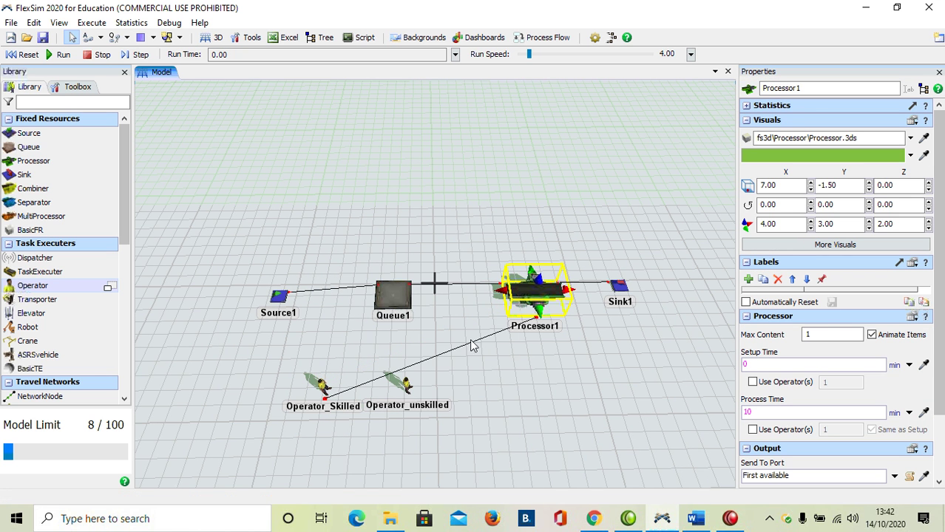
drag(534, 296, 407, 386)
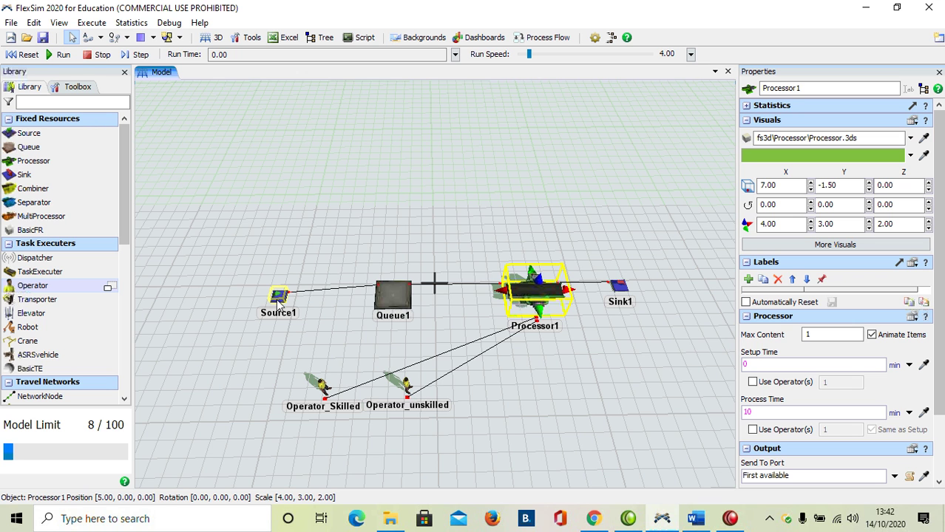
click(278, 297)
double_click(279, 299)
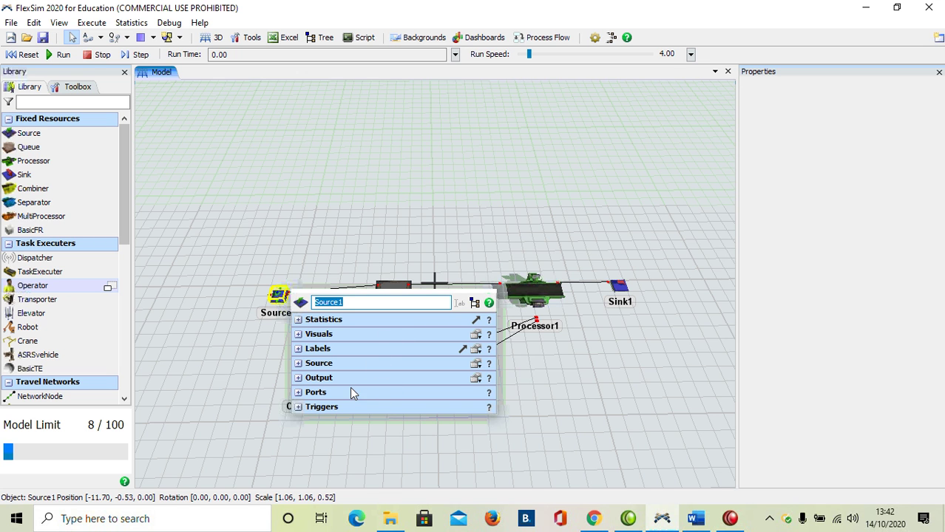
click(312, 244)
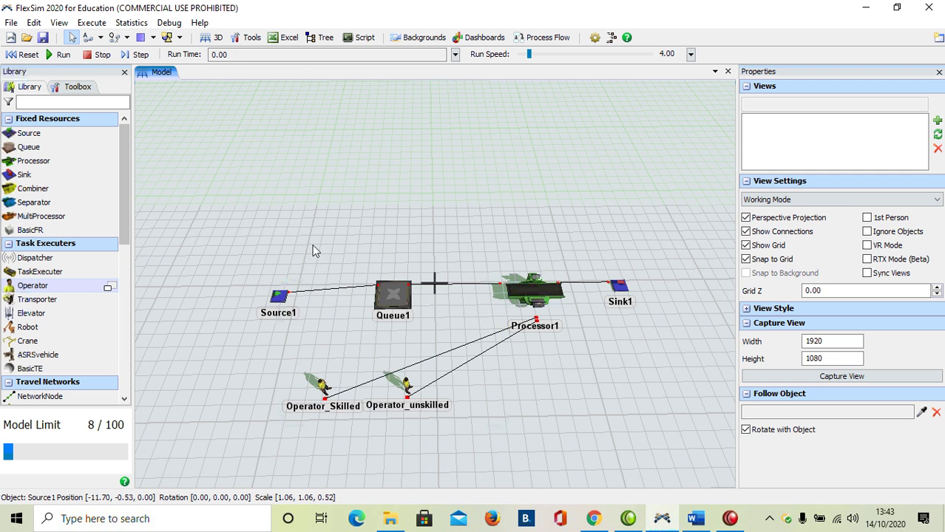
click(279, 298)
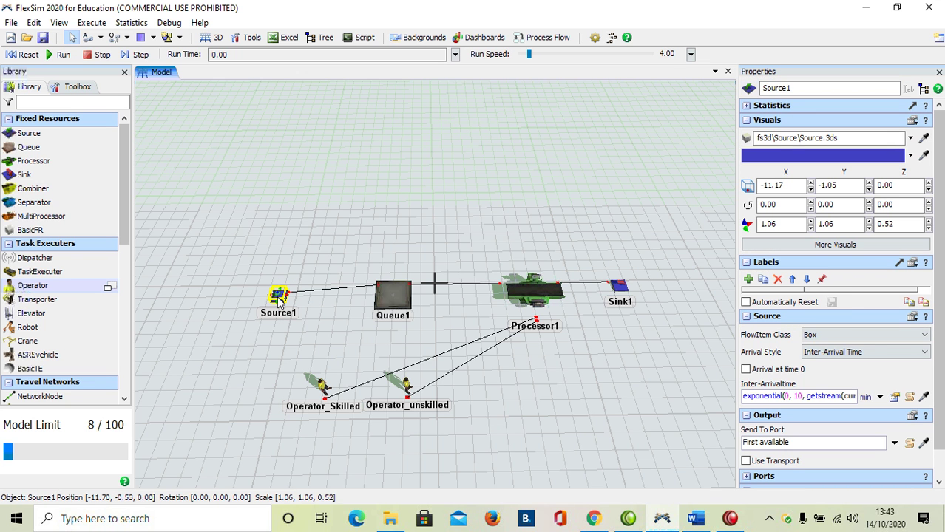
double_click(279, 298)
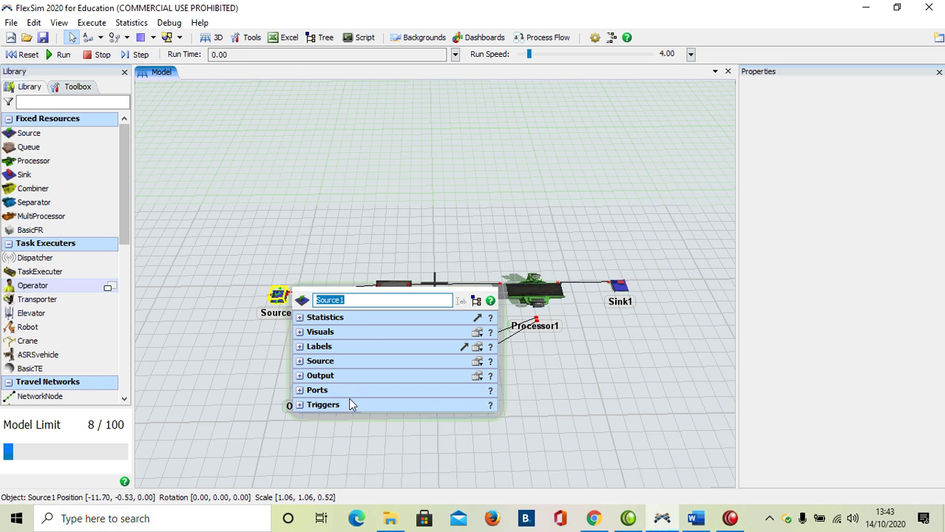
click(522, 205)
click(279, 295)
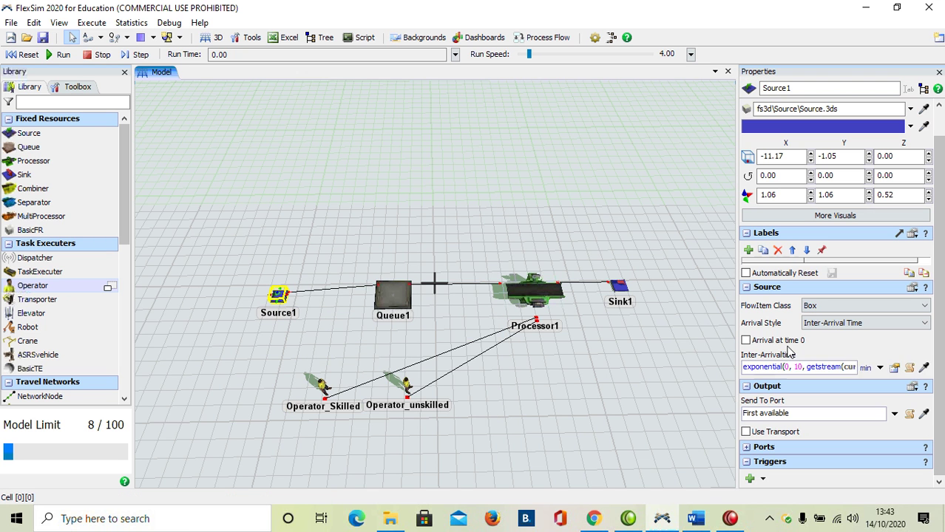
click(533, 204)
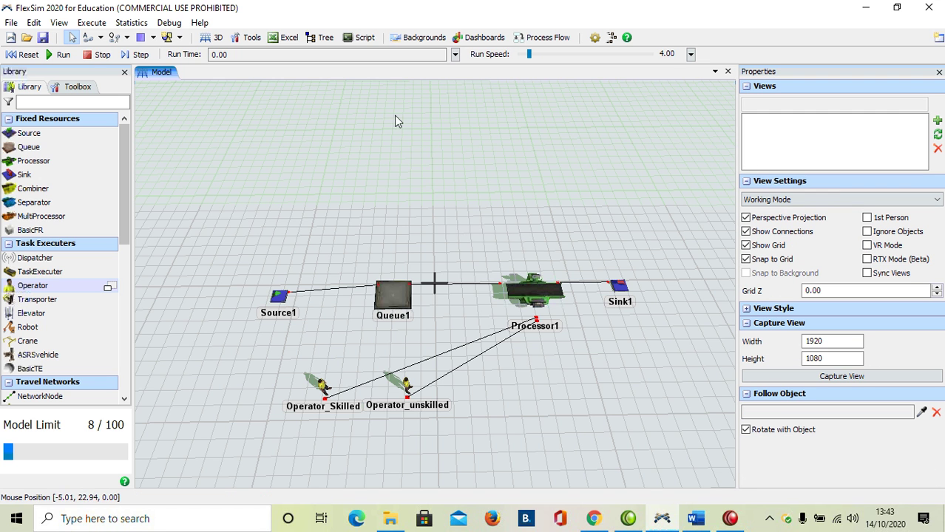
Set Source1's FlowItem Class to Sphere and enable arrival at time 0
click(277, 303)
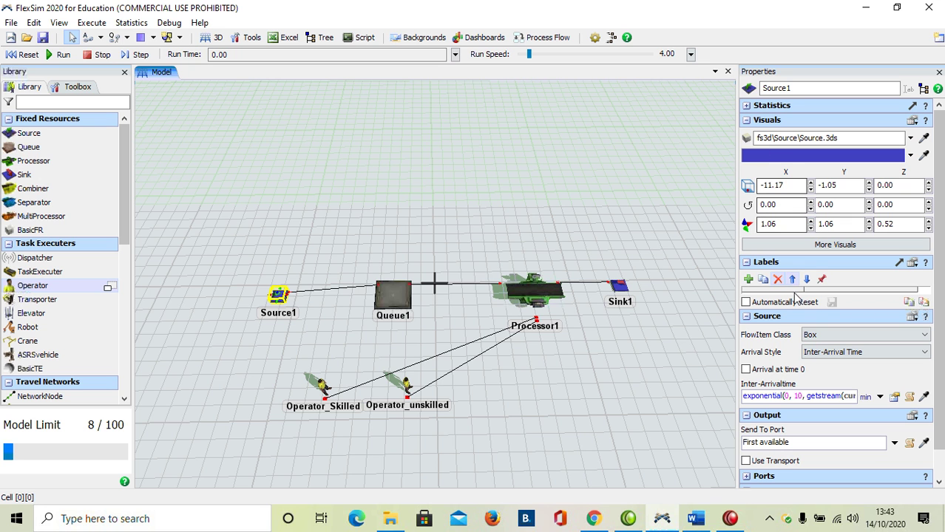
click(922, 335)
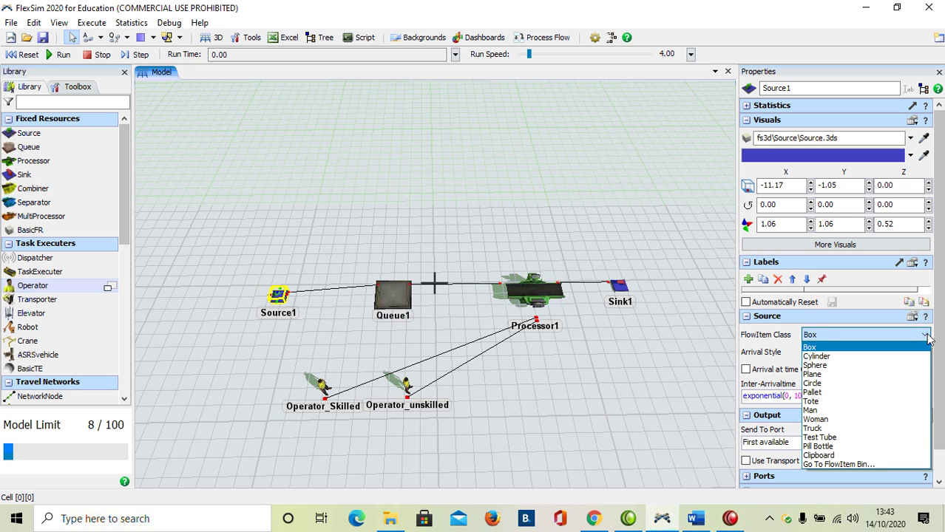
click(837, 366)
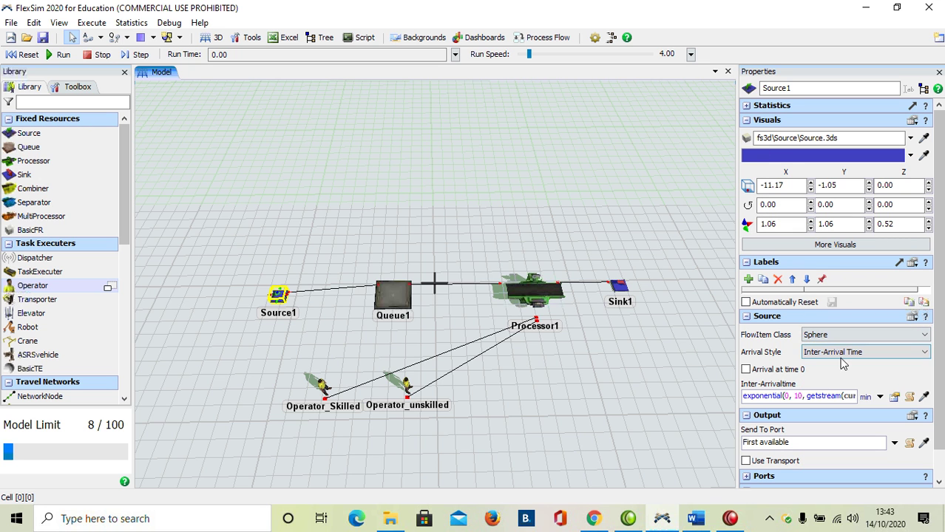
click(748, 371)
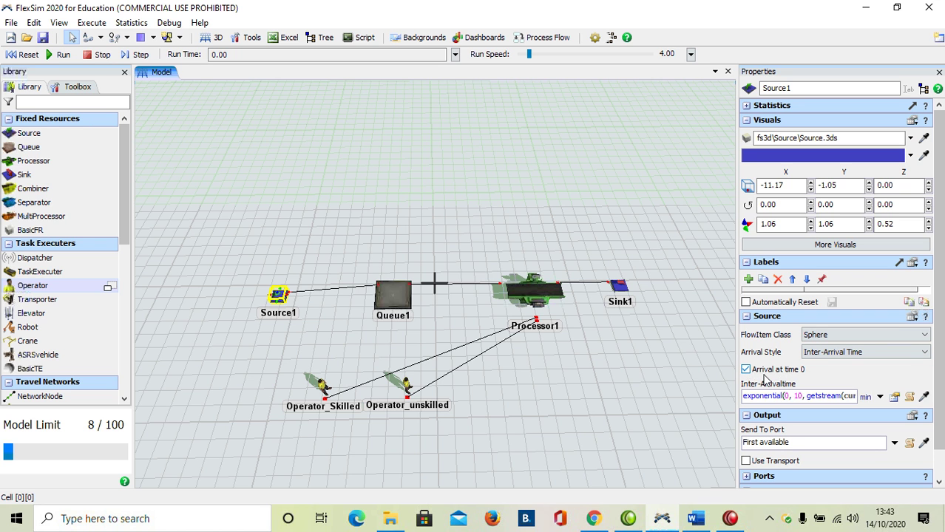
Replace Source1's inter-arrival time expression with a constant 5 minutes
triple_click(814, 397)
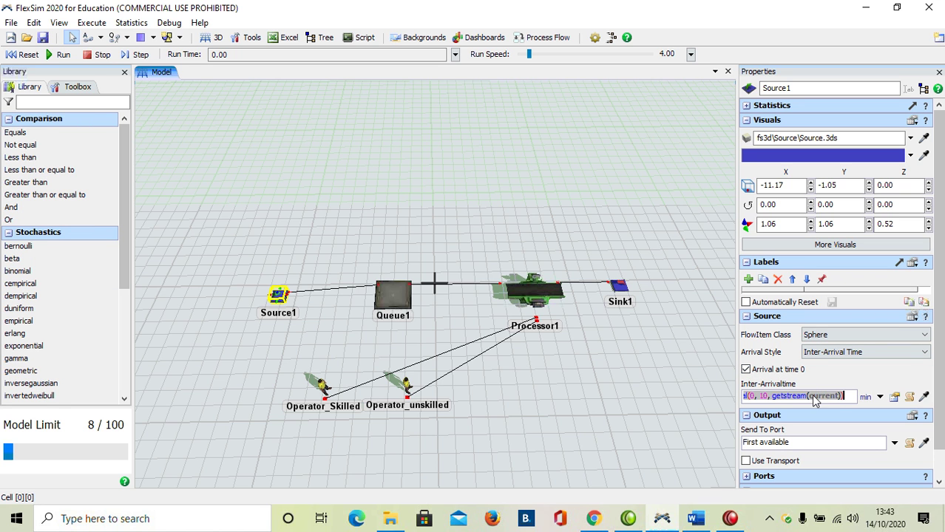
key(BackSpace)
text(5)
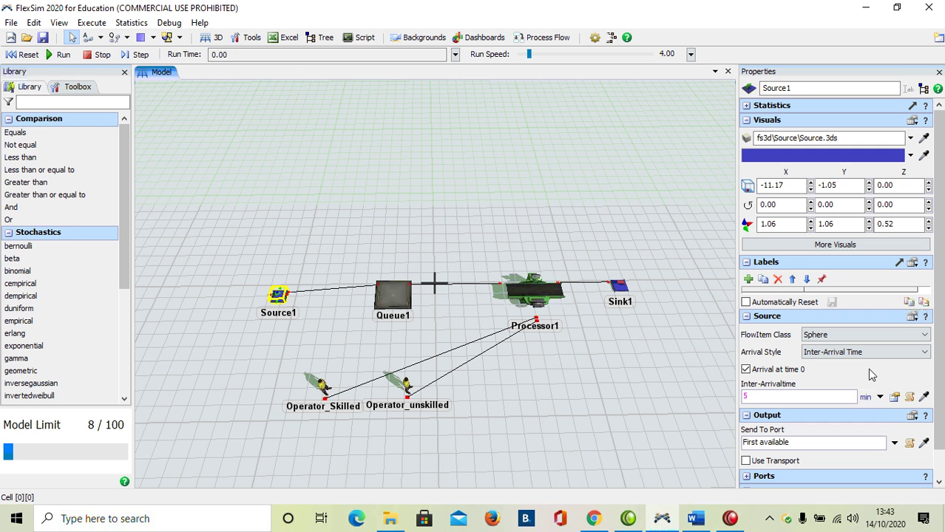
key(Return)
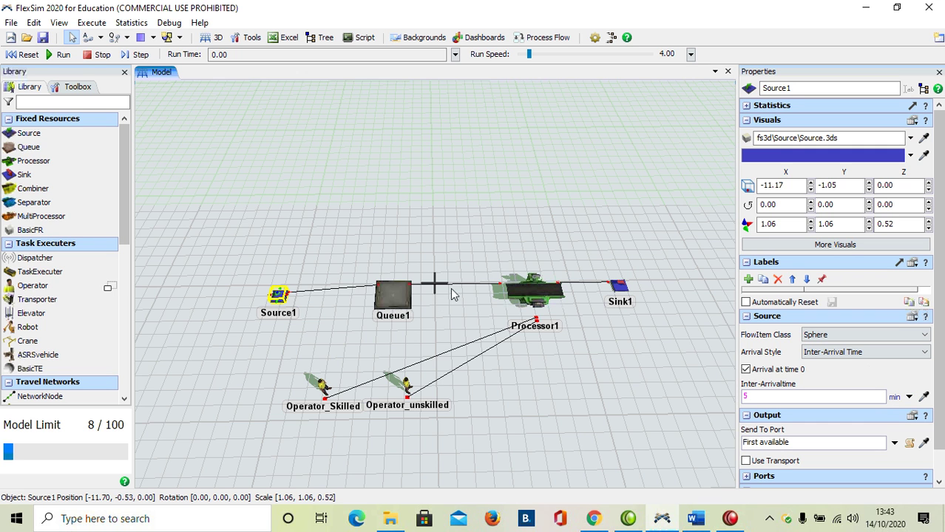
Set the setup time of Processor1 to 15 minutes
click(536, 290)
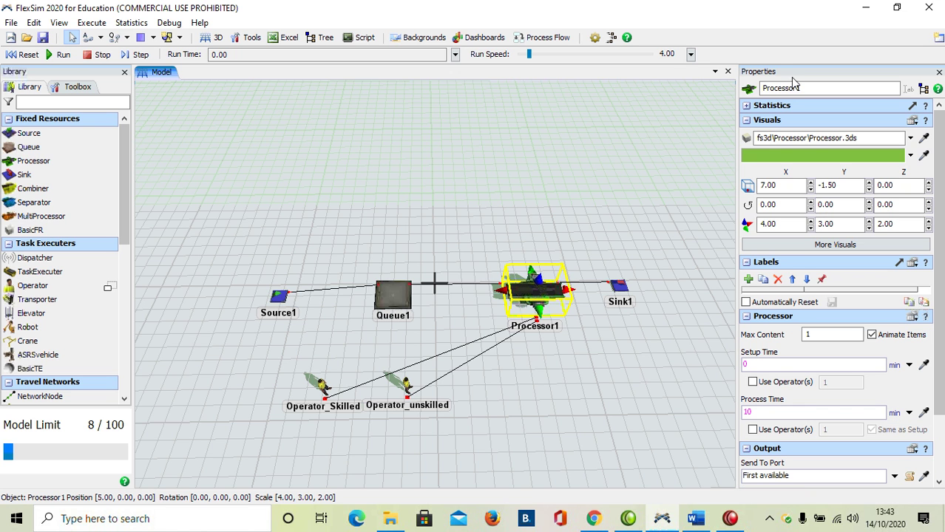
double_click(535, 291)
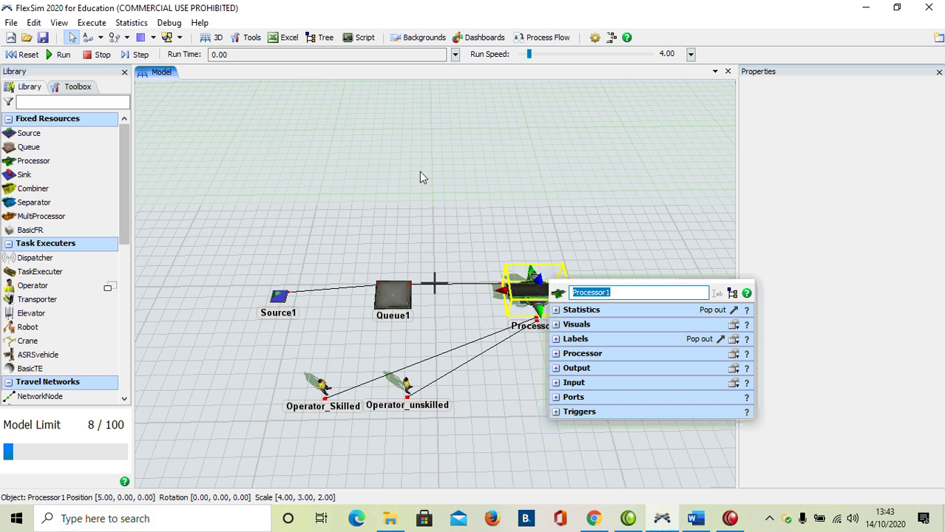
click(545, 263)
click(544, 265)
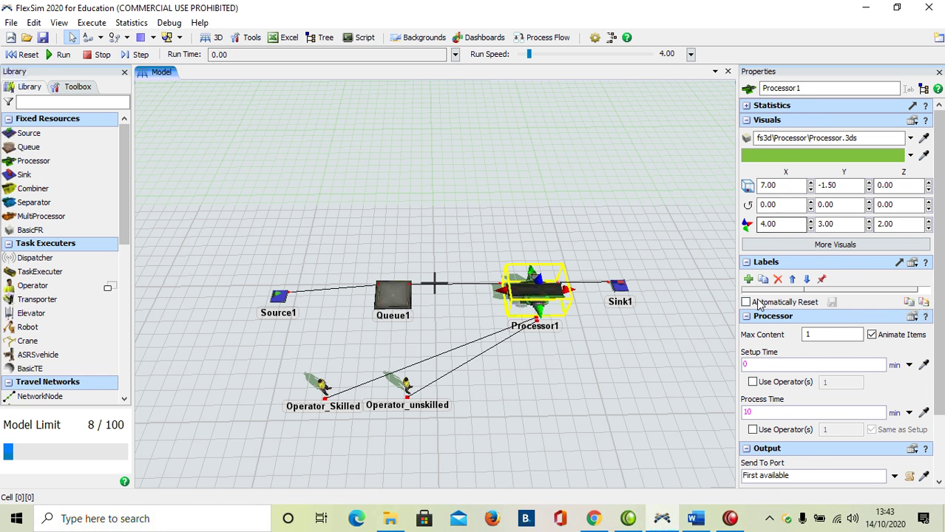
click(761, 363)
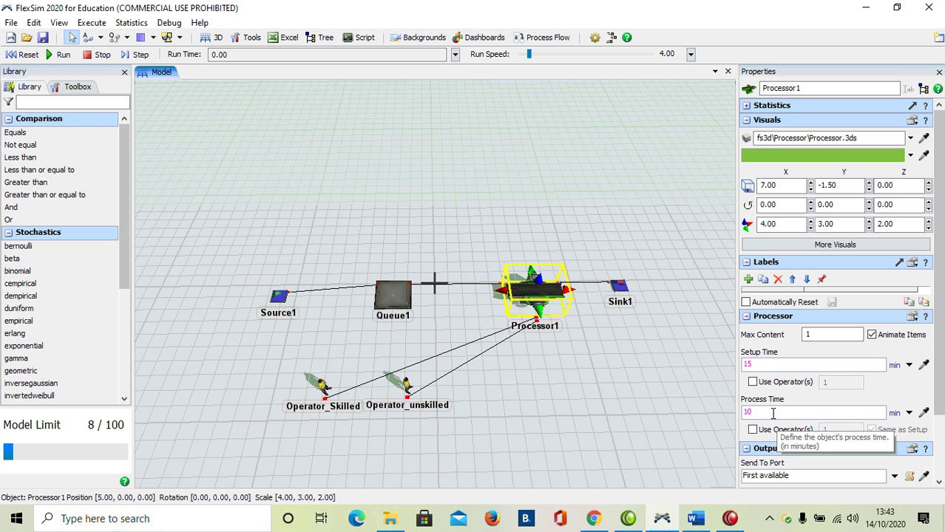
click(772, 413)
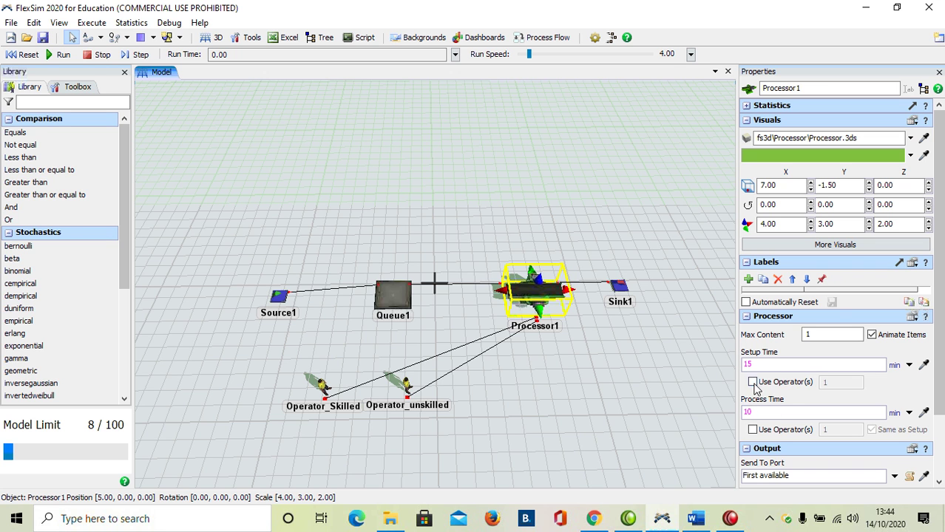
Enable operators for both the setup and process times of Processor1, with the process operators not the same as setup
click(753, 382)
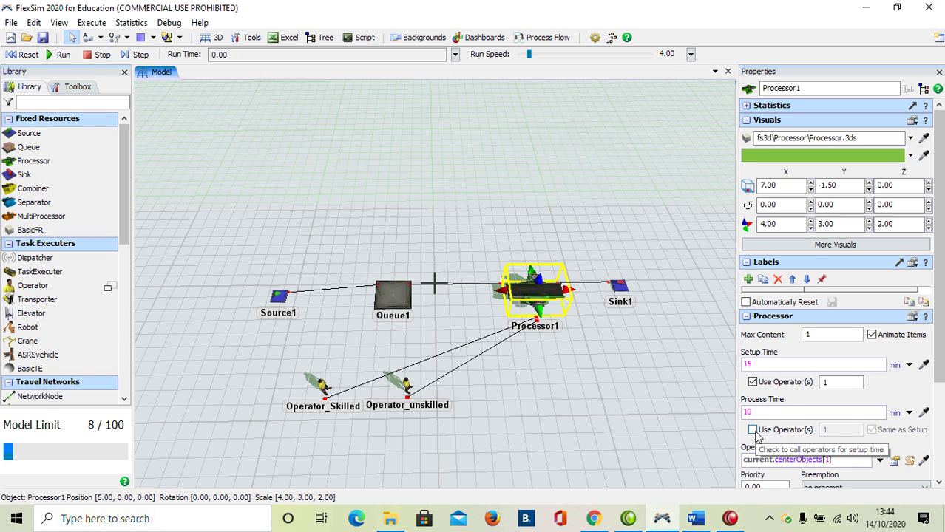
click(752, 430)
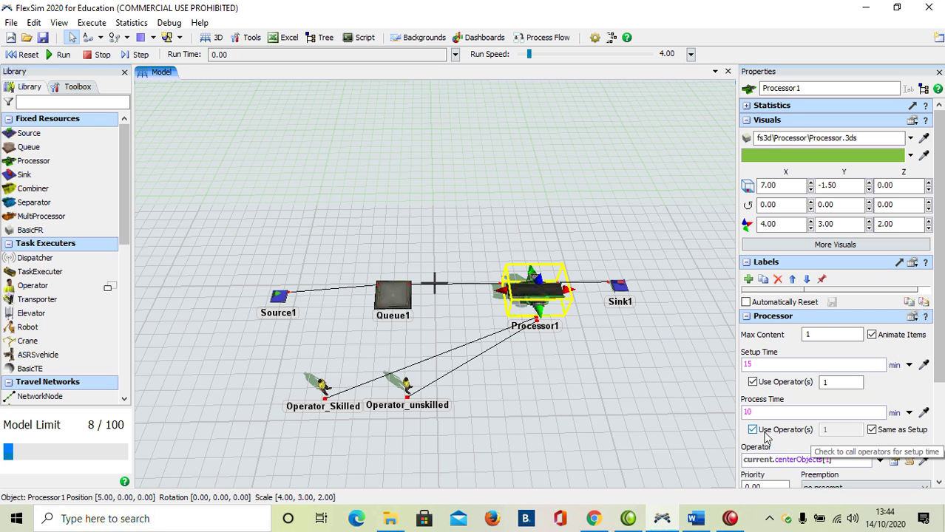
click(873, 430)
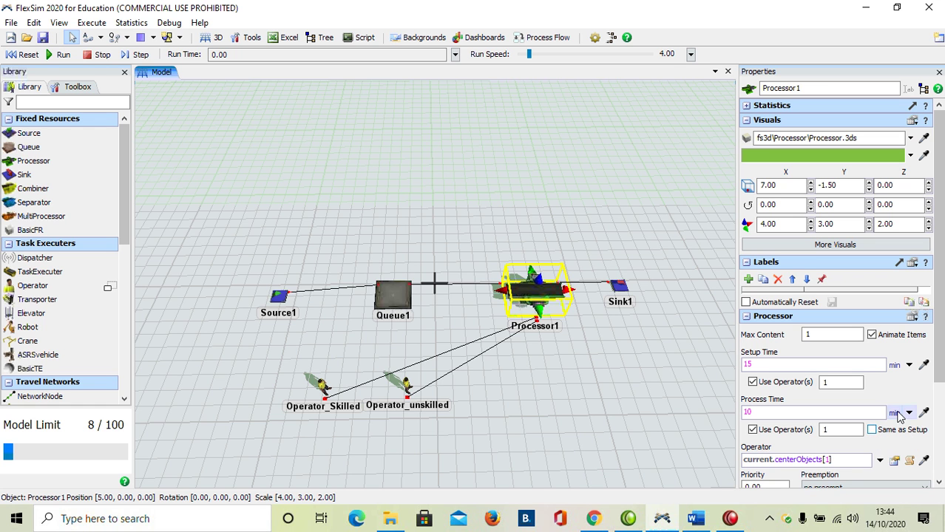
Set Processor1's operator rule to Different Operator for Setup and Processing, using centre port 1 for setup and 2 for processing
scroll(939, 381, down, 3)
scroll(873, 347, down, 2)
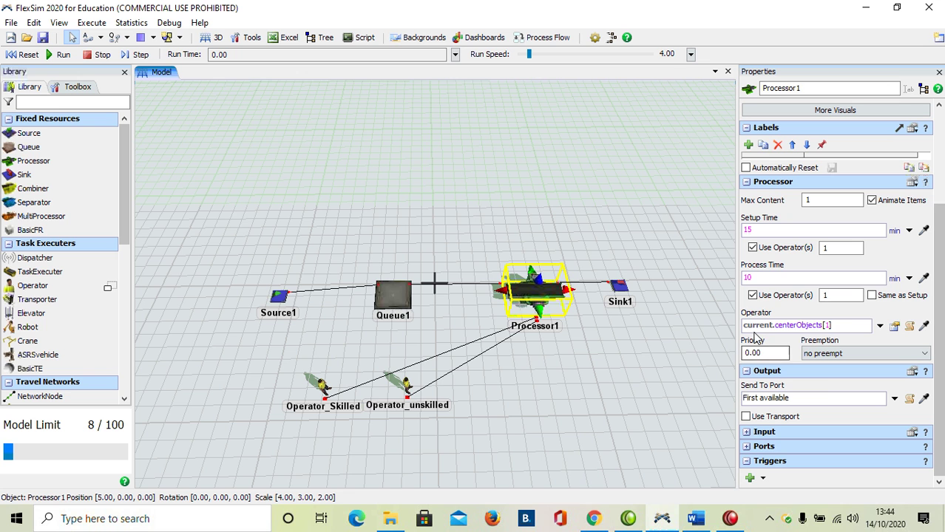
click(878, 328)
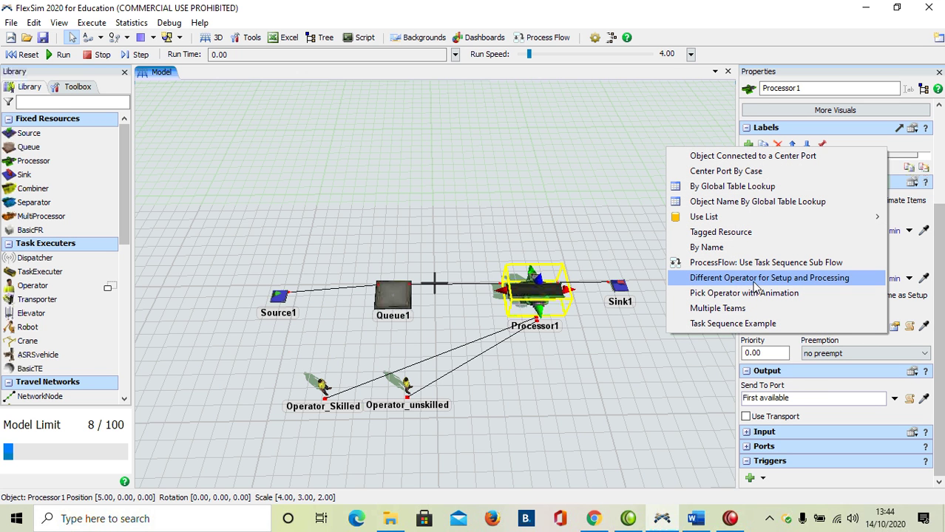
click(796, 286)
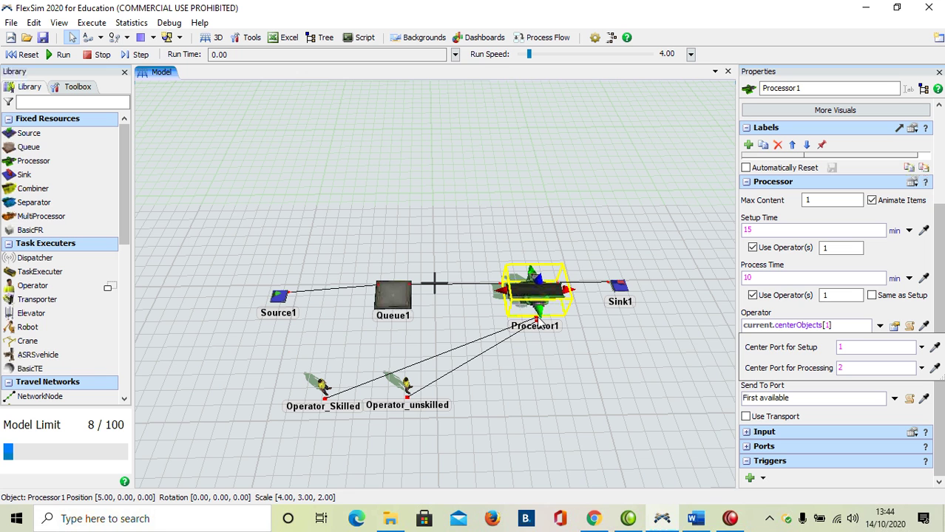
click(662, 358)
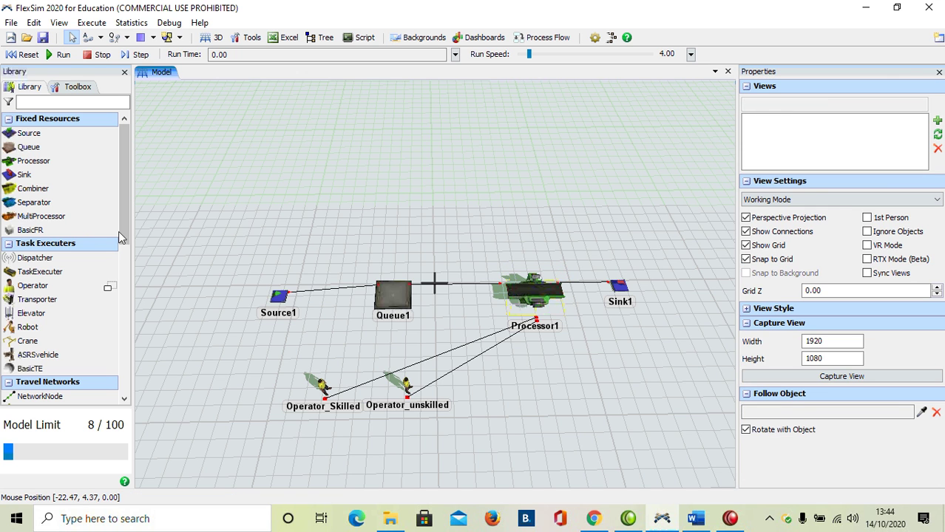
Reset and run the model, raise the run speed to about 119, and stop and reset the simulation
drag(120, 238, 123, 305)
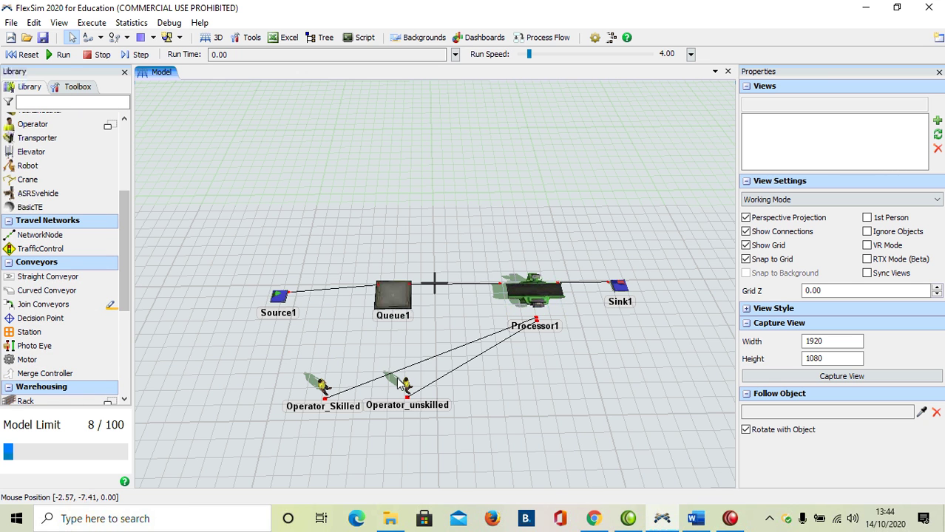
click(24, 58)
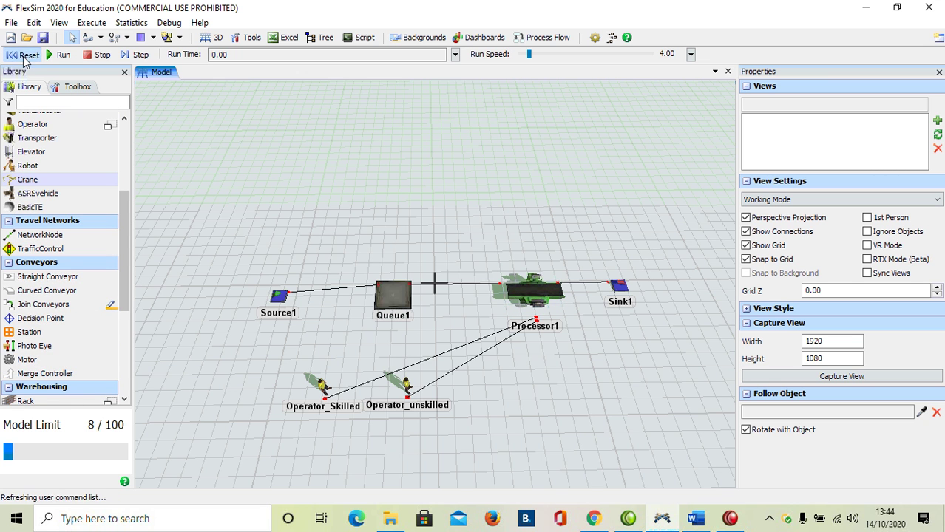
click(60, 53)
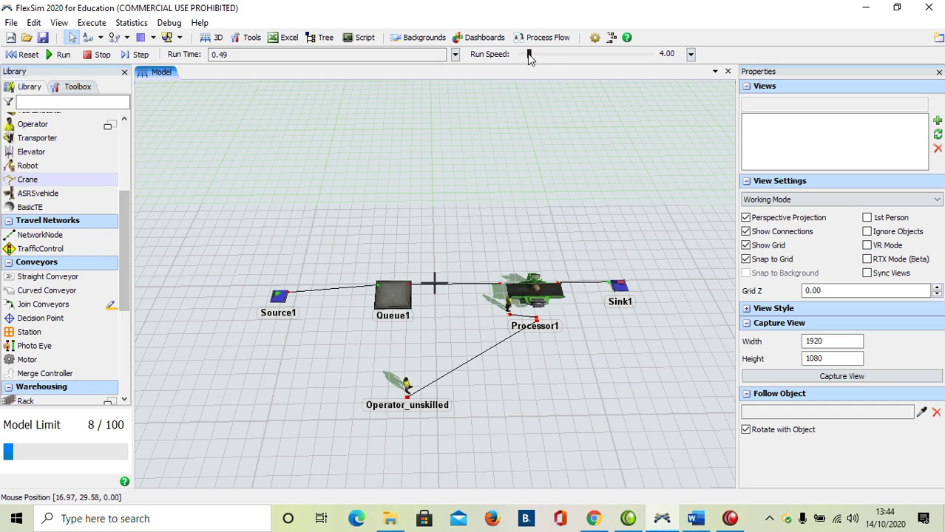
mouse_move(533, 55)
mouse_down()
mouse_move(559, 60)
mouse_move(543, 57)
mouse_up()
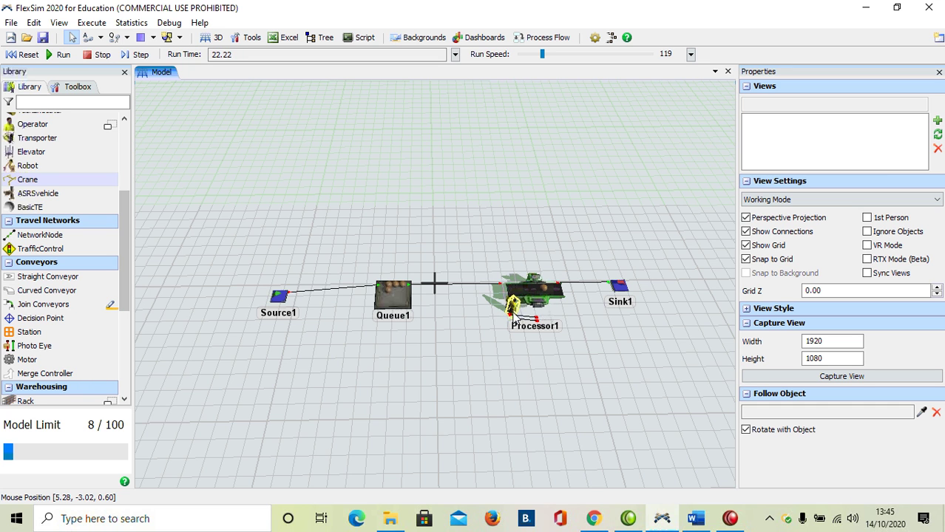
click(102, 54)
click(24, 55)
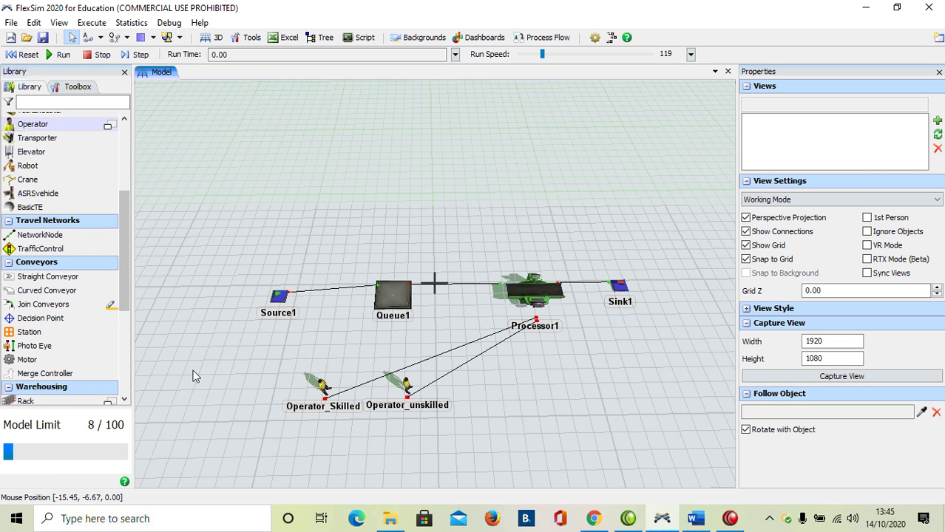
Place a Shape visual object on the floor below Source1, to the left of the two operators
drag(123, 286, 135, 384)
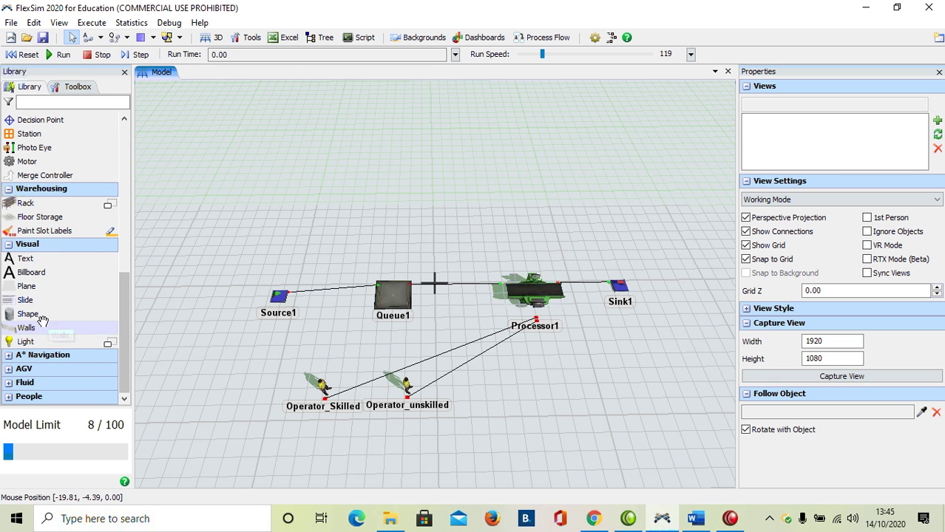
drag(183, 369, 187, 365)
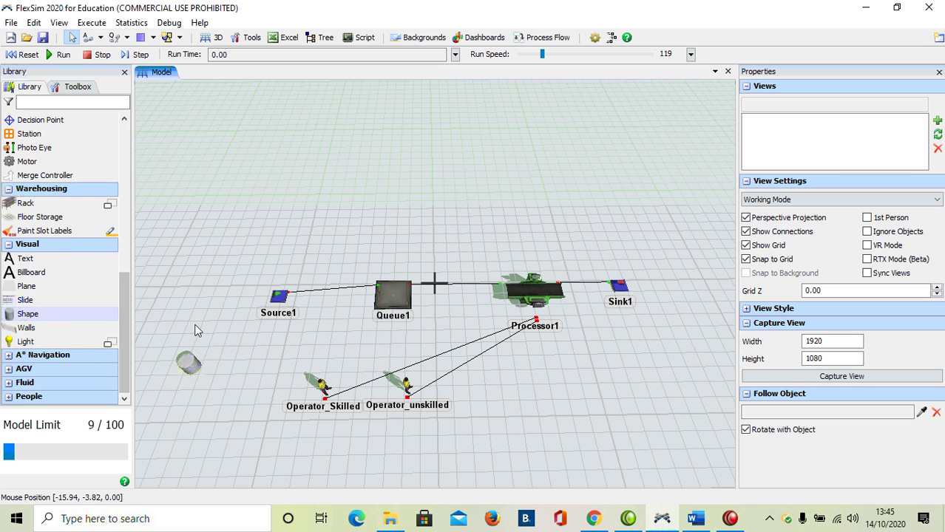
Add an On Resource Available trigger to Operator_Skilled
click(324, 388)
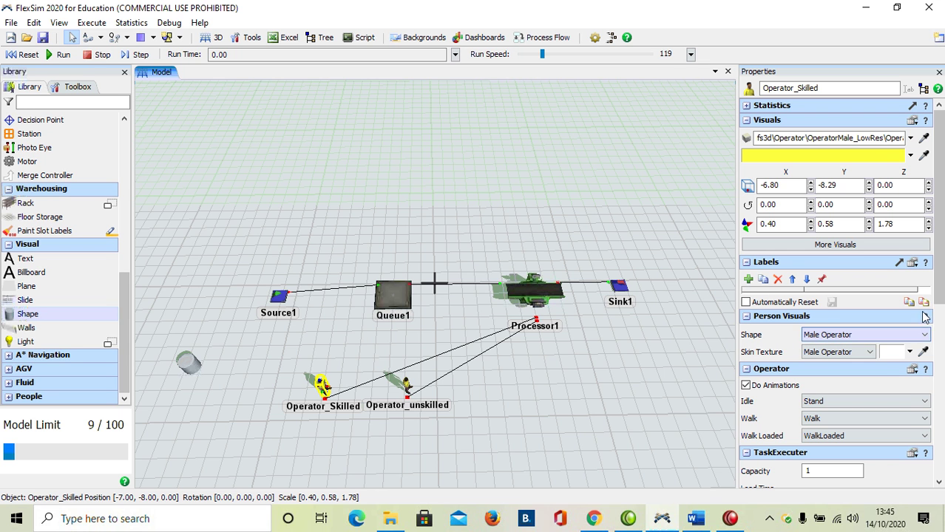
mouse_move(939, 290)
mouse_down()
mouse_move(940, 473)
mouse_move(940, 290)
mouse_up()
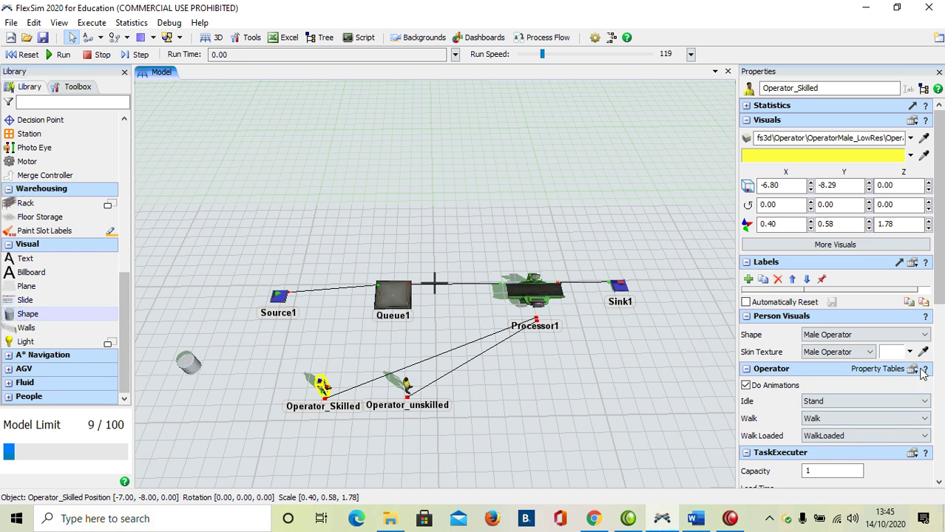
drag(939, 222, 940, 397)
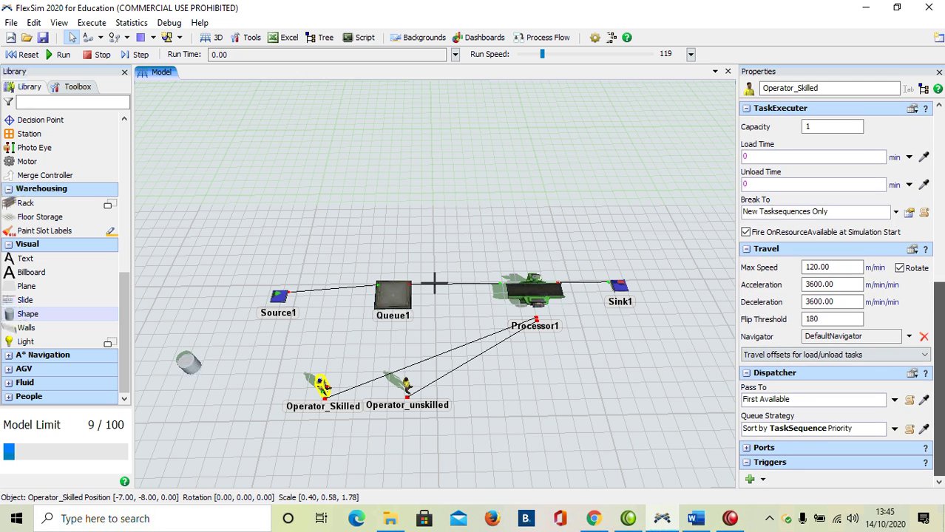
click(762, 479)
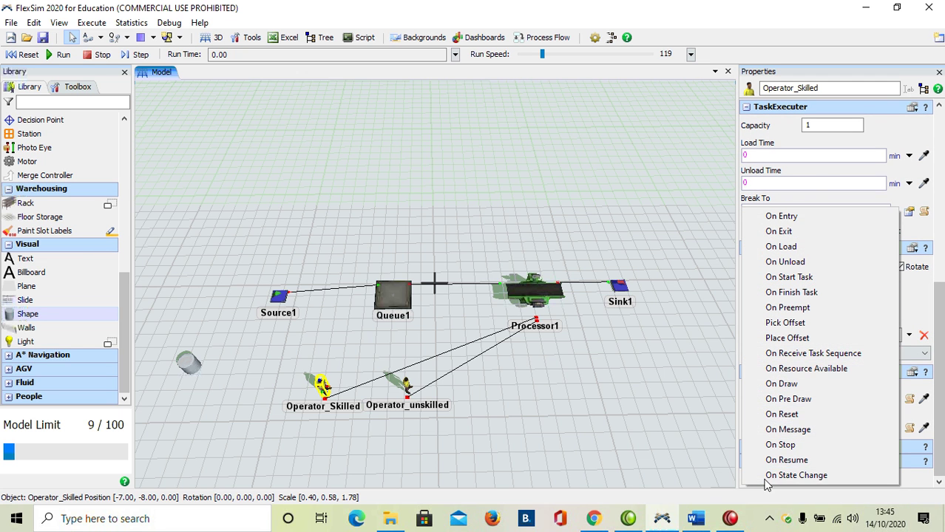
click(805, 369)
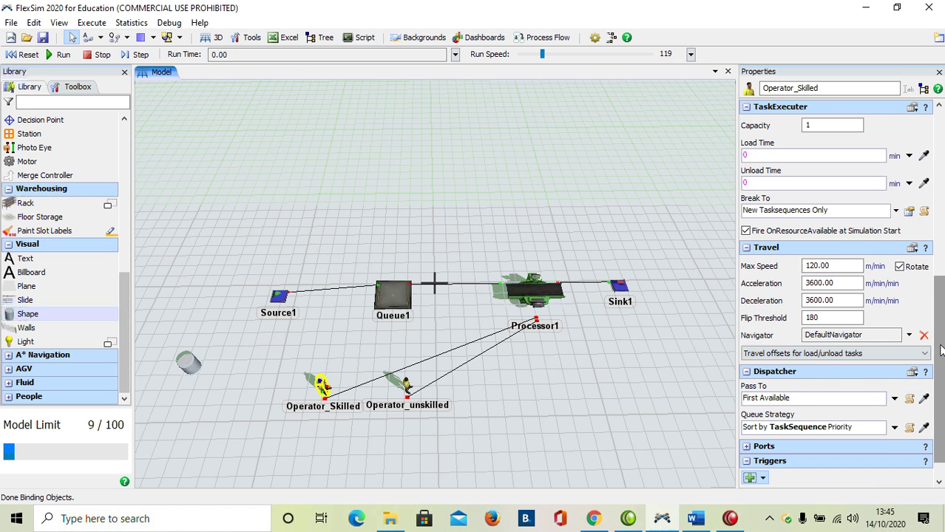
Give Operator_Skilled's trigger a Travel to a Home Location action with the cylinder shape sampled as its destination
click(882, 479)
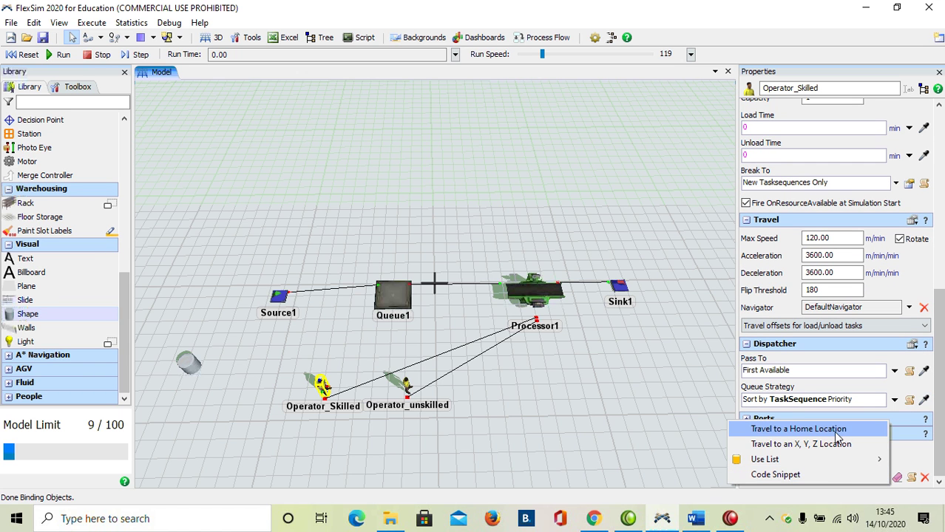
click(837, 430)
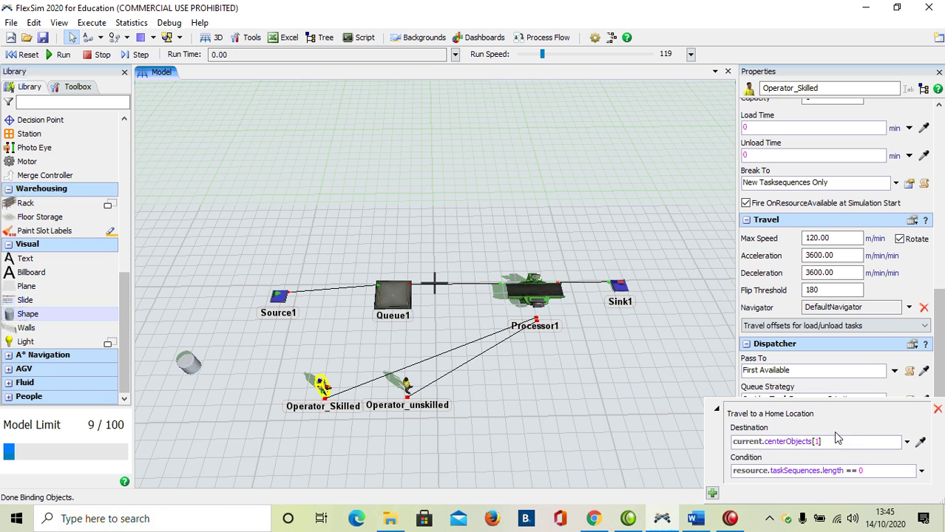
click(921, 443)
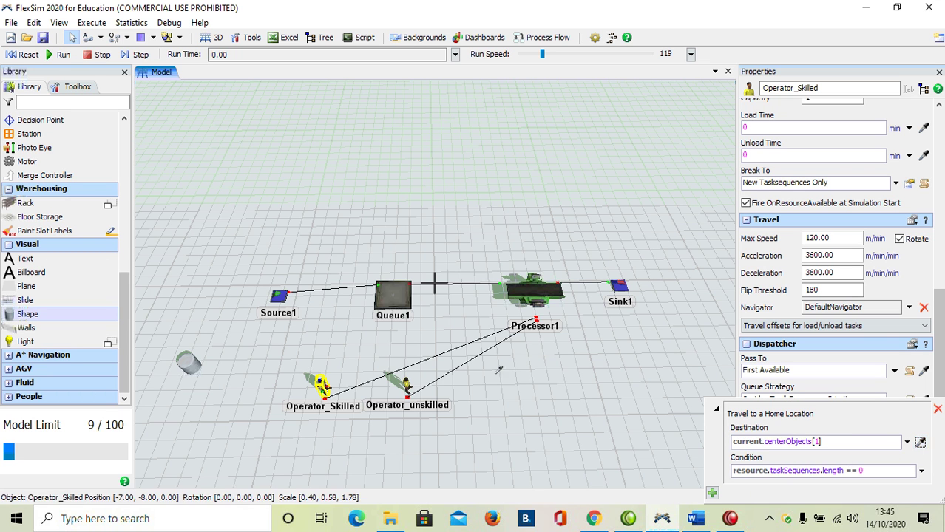
click(187, 361)
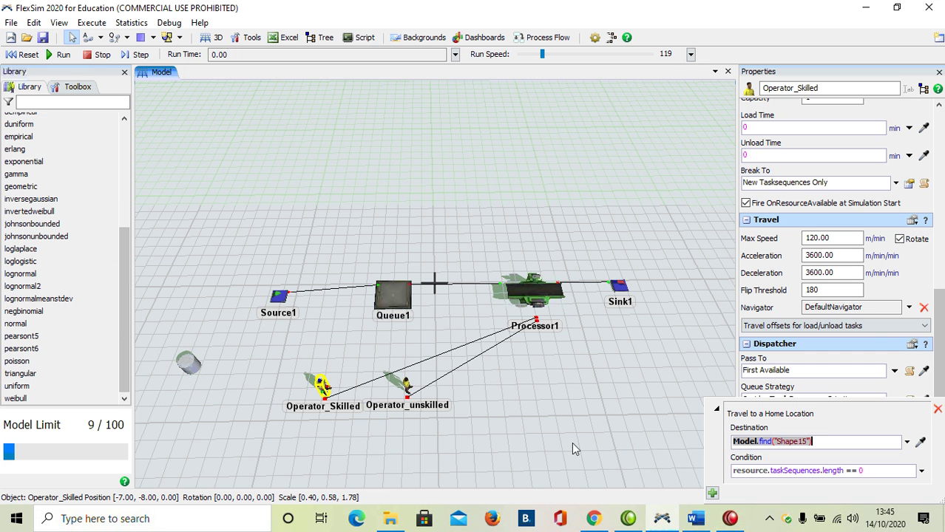
click(629, 403)
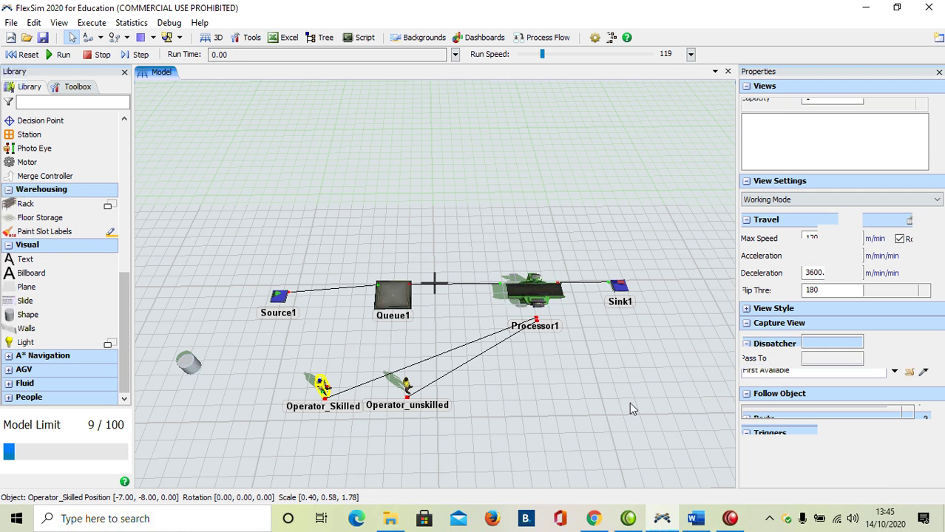
Add an On Resource Available trigger to Operator_unskilled
click(405, 385)
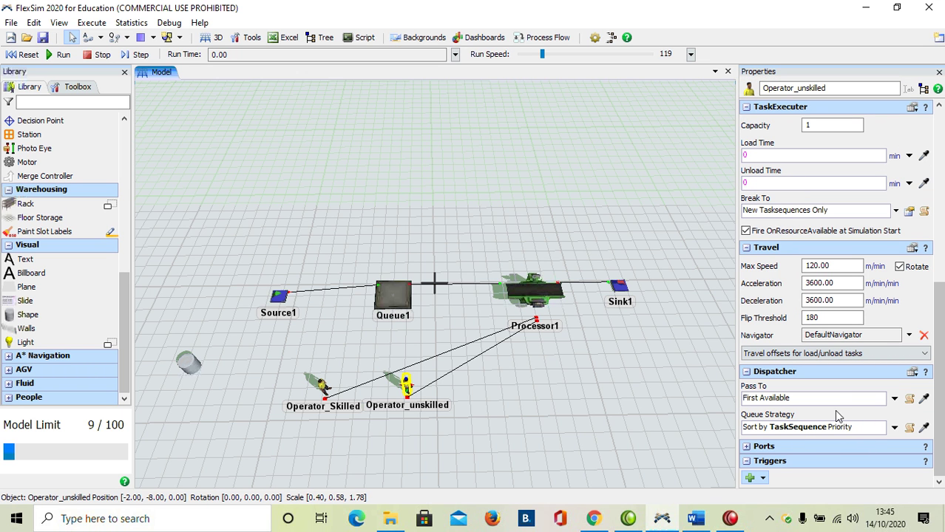
click(763, 479)
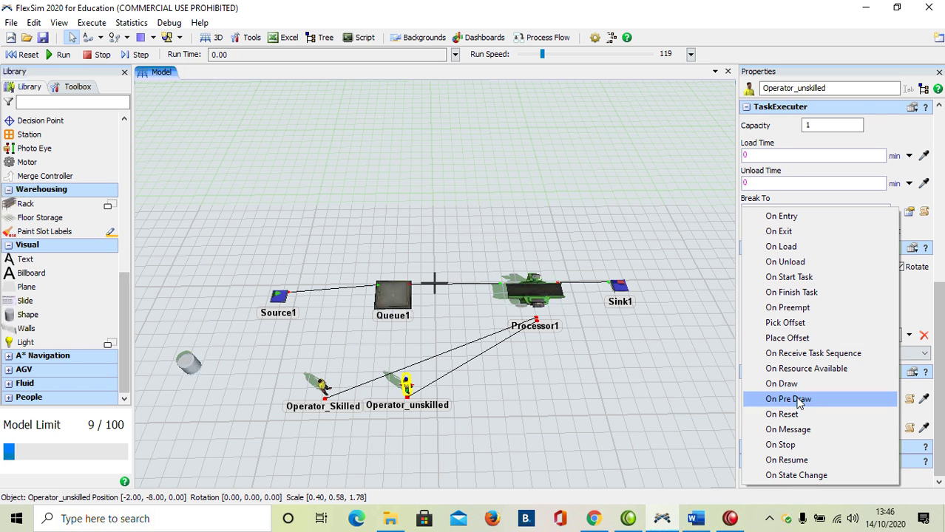
click(806, 367)
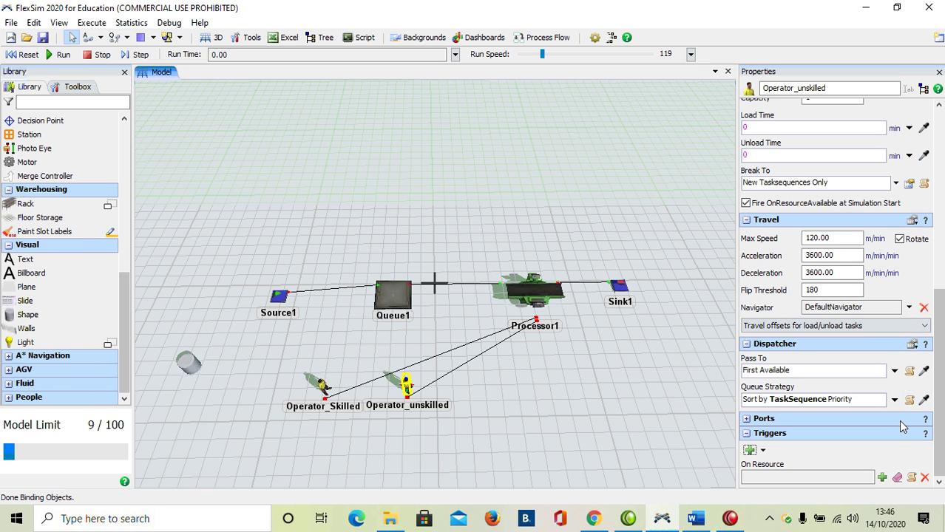
click(882, 477)
click(813, 430)
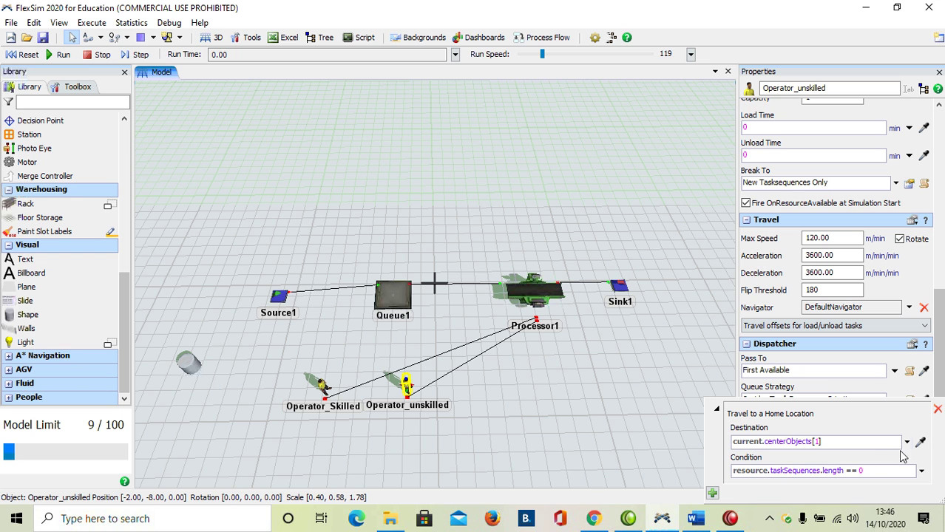
click(908, 442)
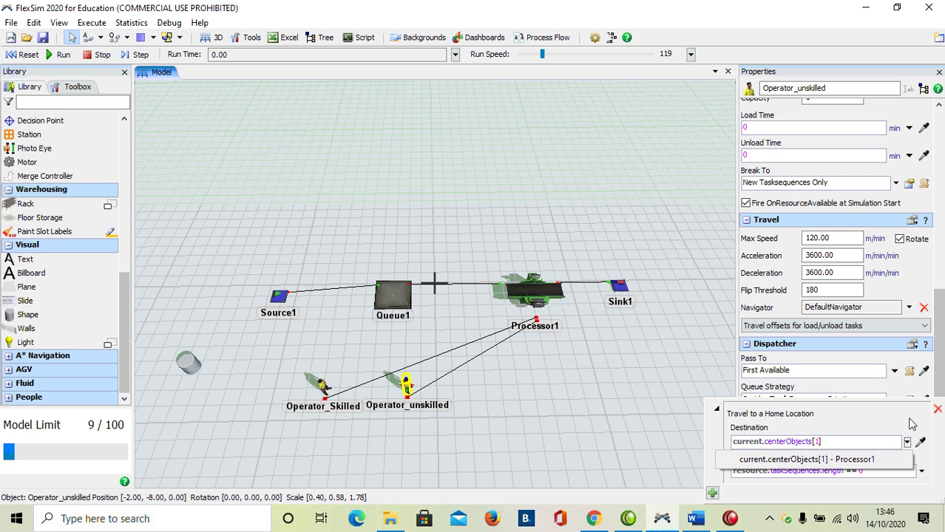
click(910, 419)
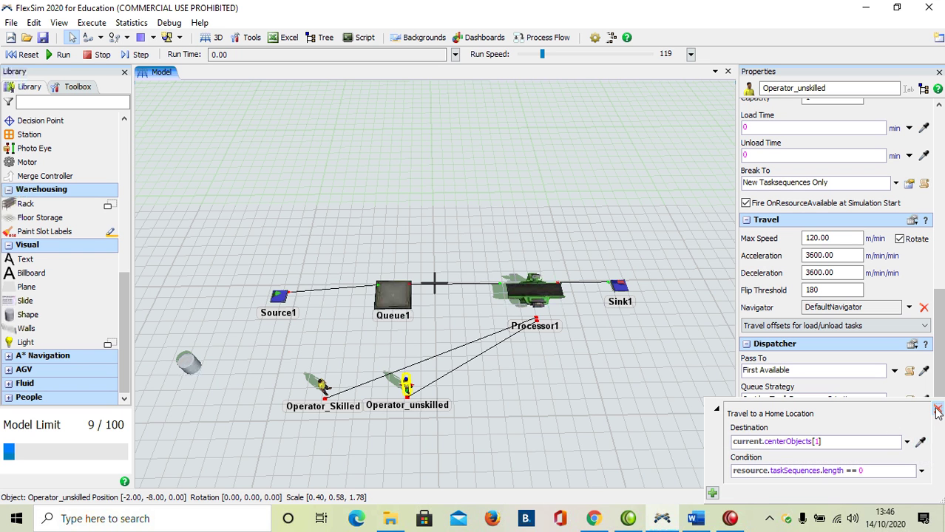
click(937, 411)
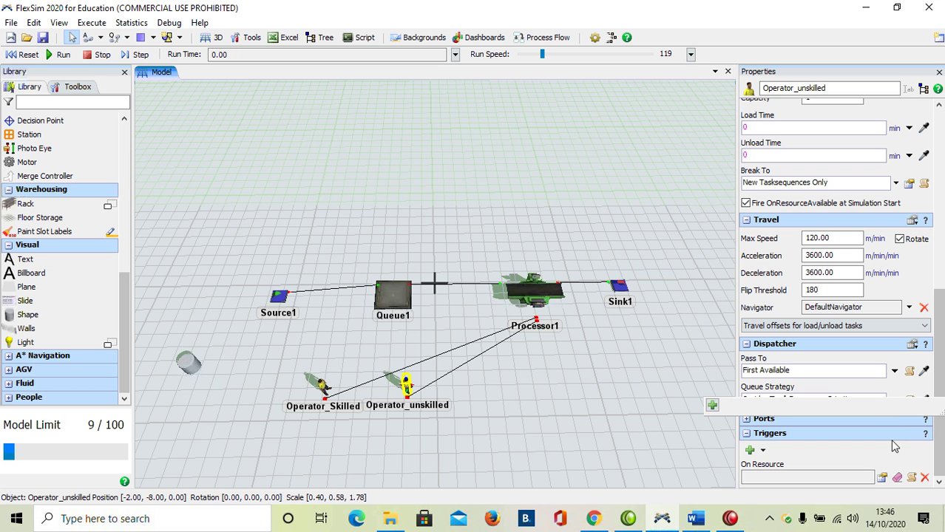
Give Operator_unskilled's trigger a Travel to a Home Location action with the cylinder shape sampled as its destination
click(882, 479)
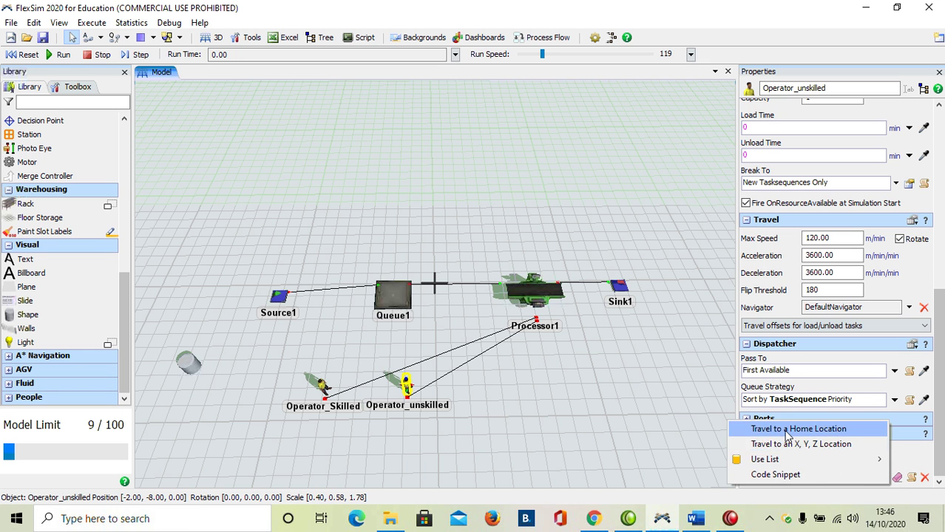
click(783, 434)
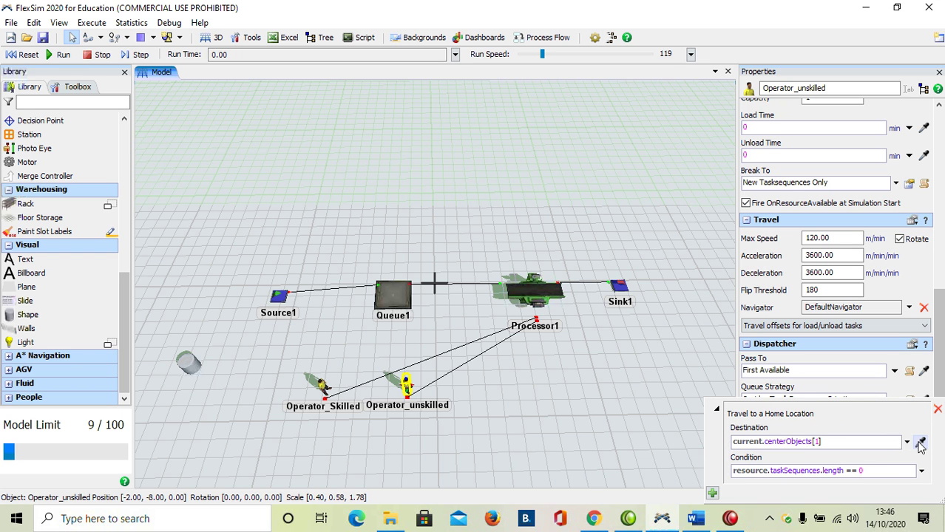
click(196, 364)
click(228, 376)
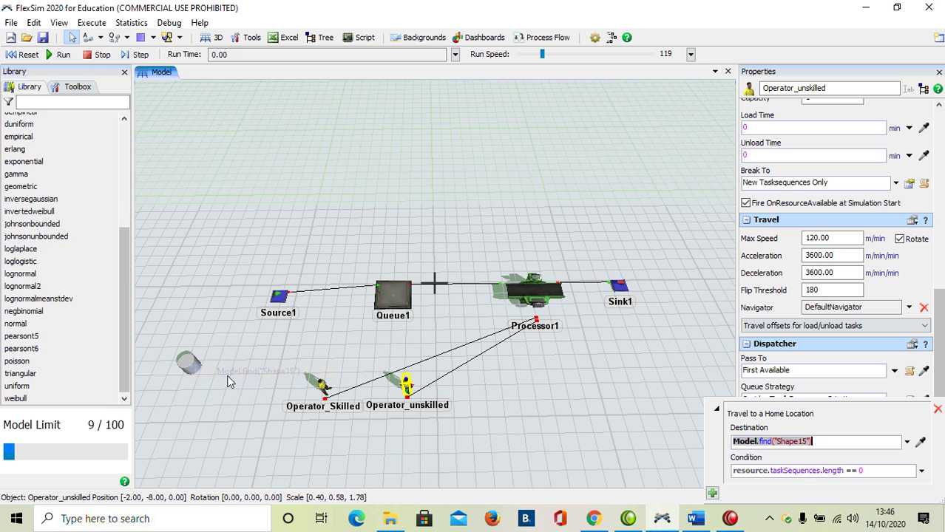
click(543, 402)
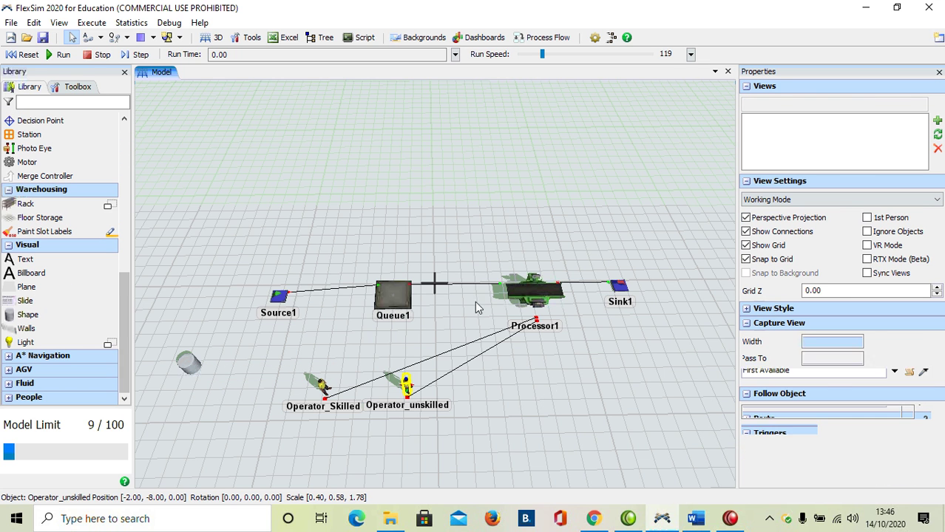
Reset and run the model to check how the operators travel, then return it to its start state
click(17, 56)
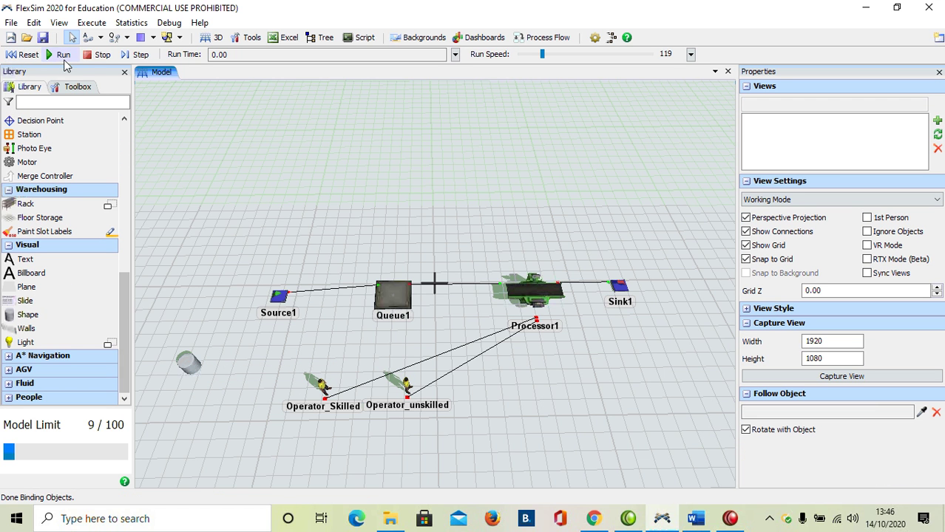
click(62, 56)
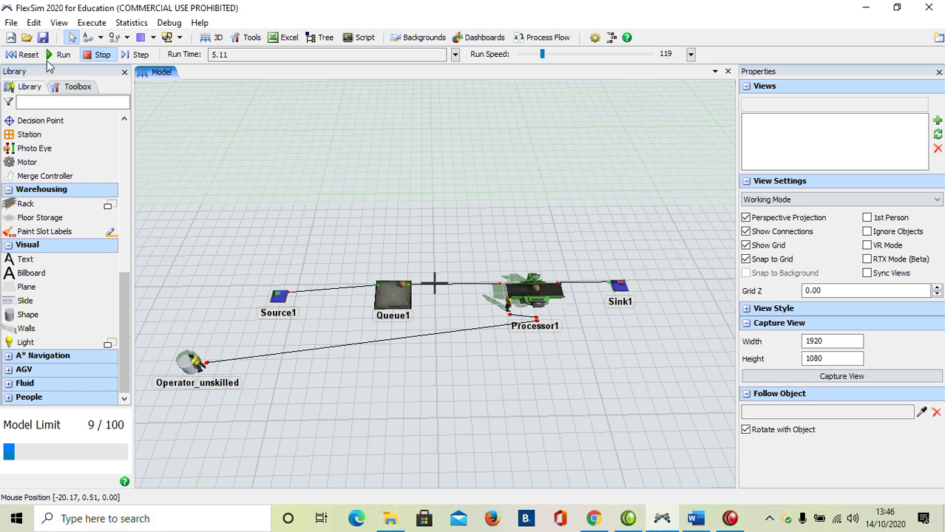
click(22, 56)
Change the colour of Operator_Skilled to red
click(321, 386)
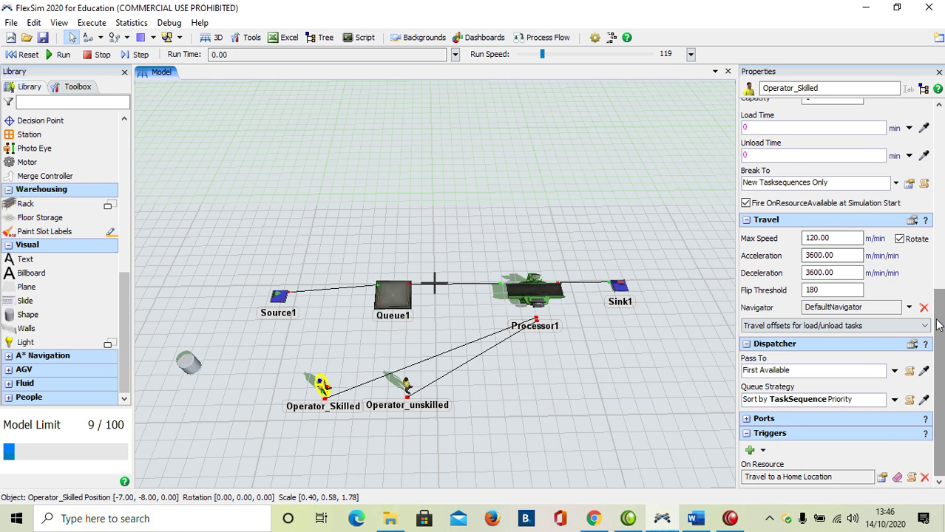
scroll(847, 222, up, 10)
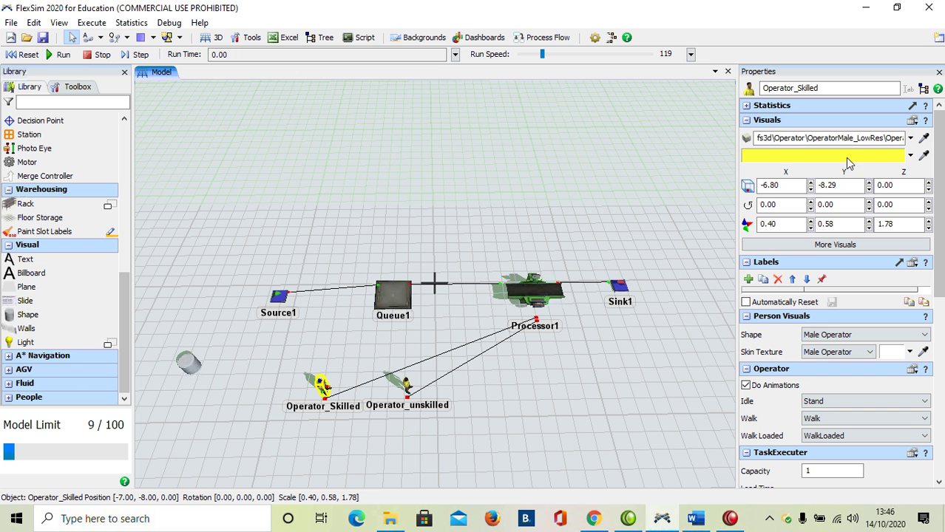
click(910, 156)
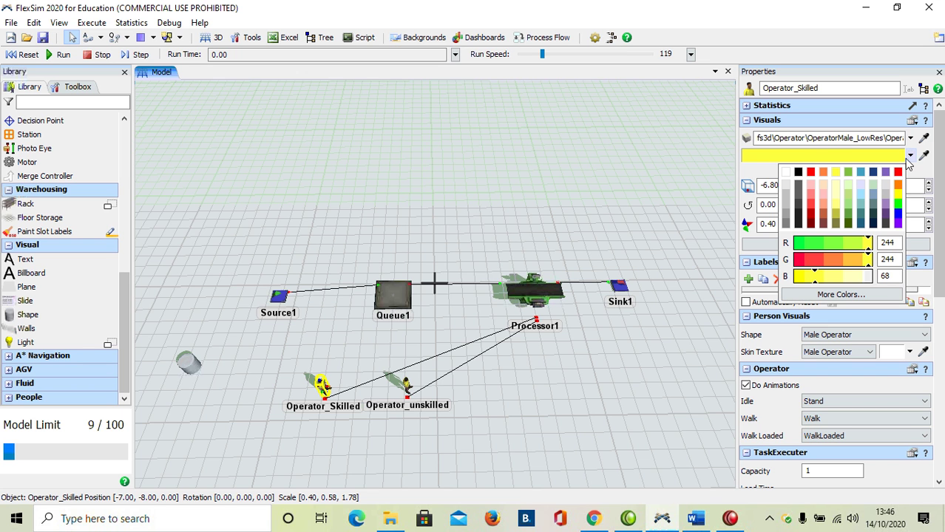
click(898, 173)
click(506, 145)
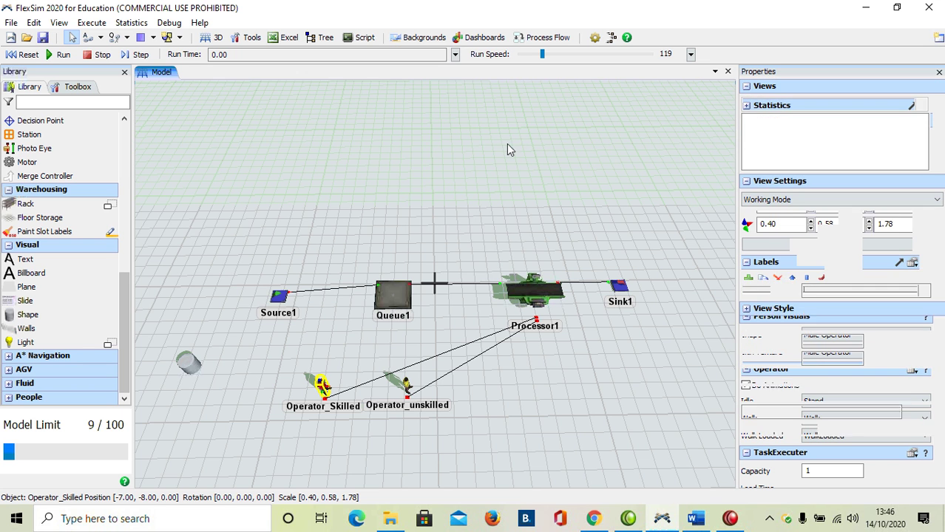
Reset and run the simulation to observe the recoloured operator at Processor1, then stop it
click(22, 56)
click(62, 55)
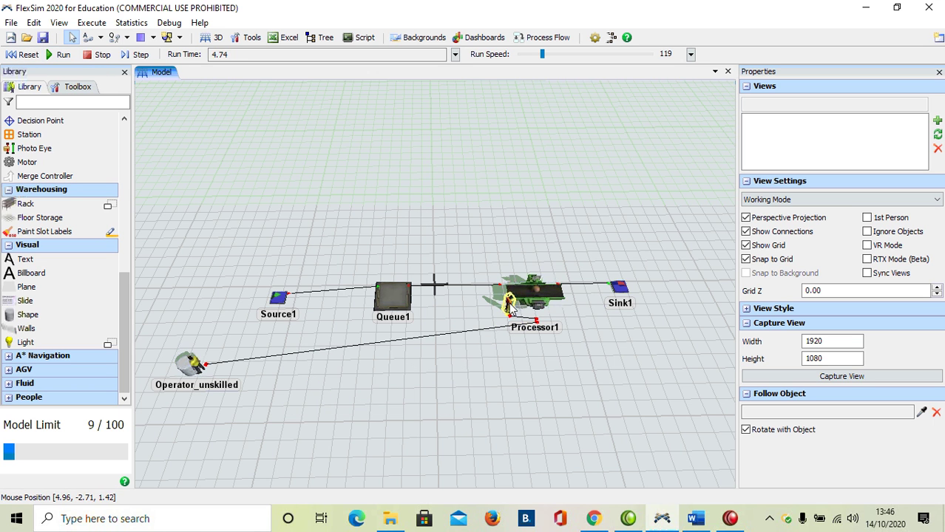
click(101, 56)
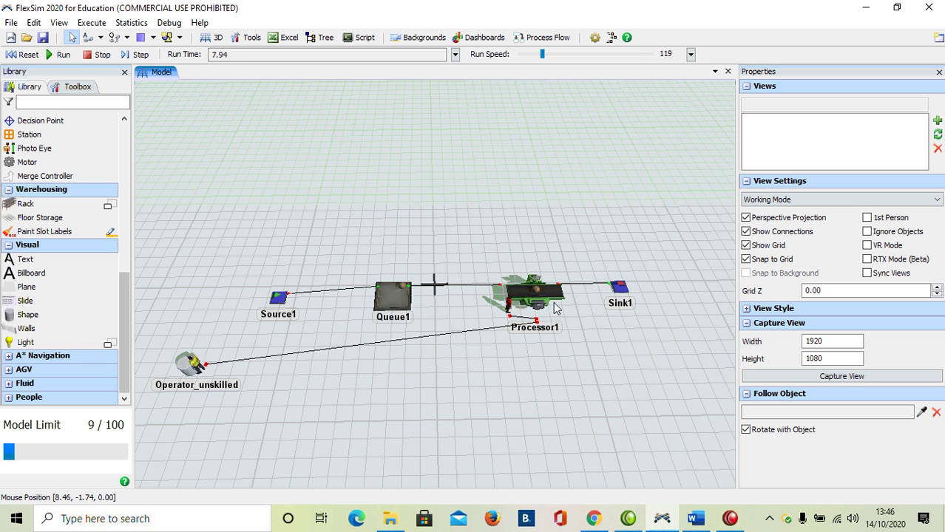
Resume the simulation and lower the run speed to 61.45
click(59, 54)
drag(542, 57, 534, 59)
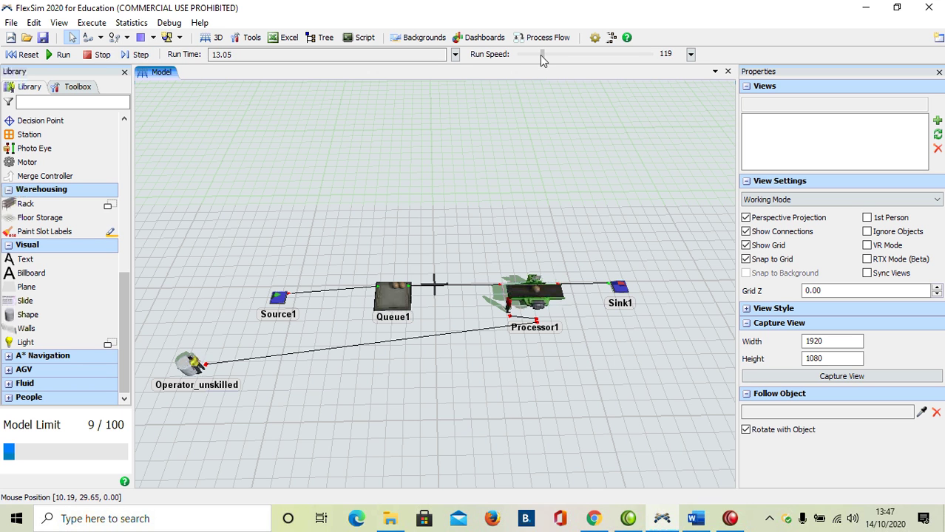
drag(538, 56, 531, 63)
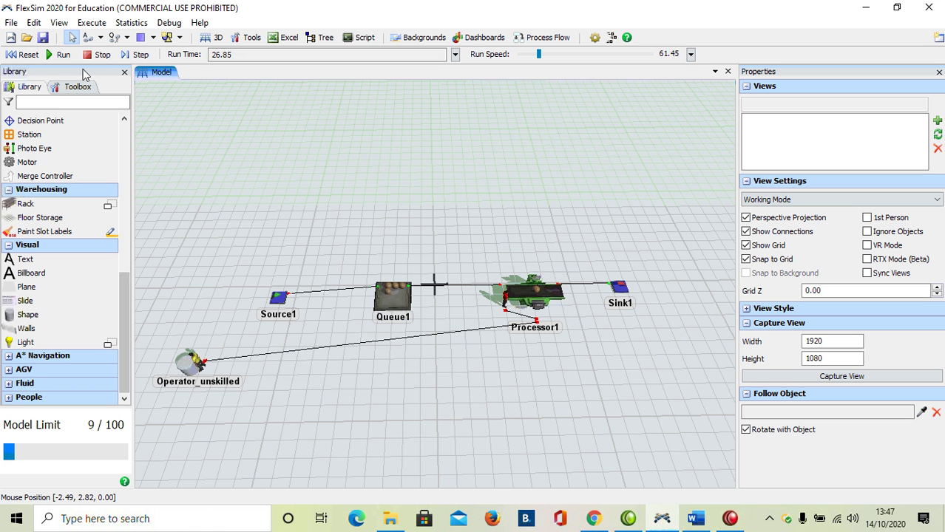
Reset the model and advance it event by event to run time 25.53, following the operators' setup and processing turns
click(24, 54)
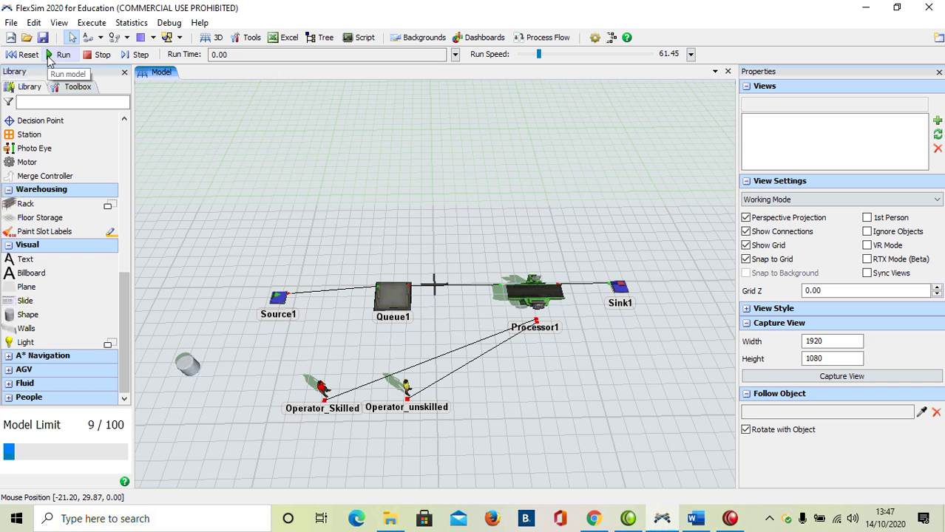
click(21, 56)
click(137, 57)
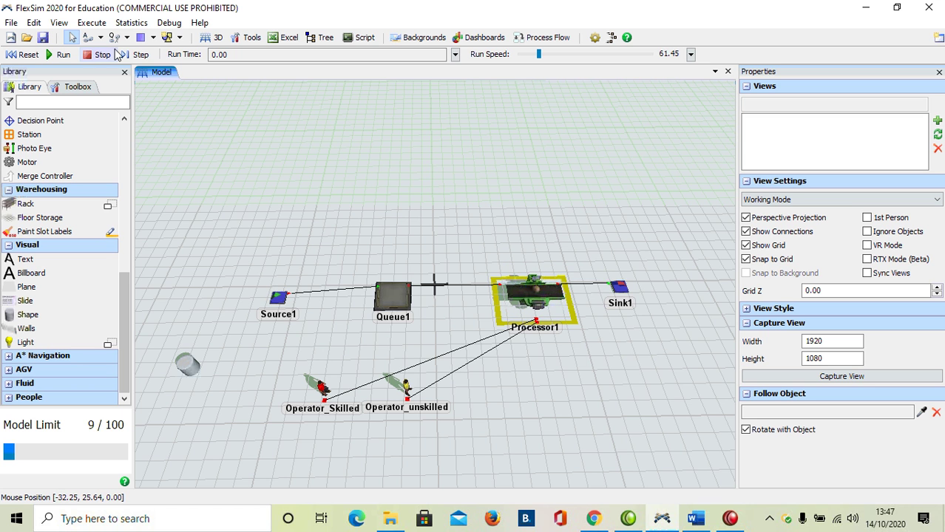
click(141, 55)
click(142, 56)
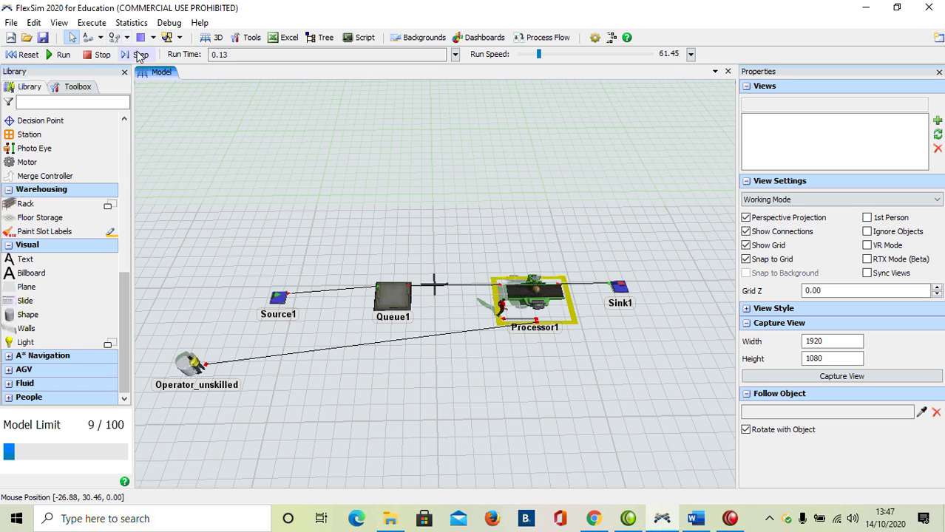
click(140, 55)
click(140, 55)
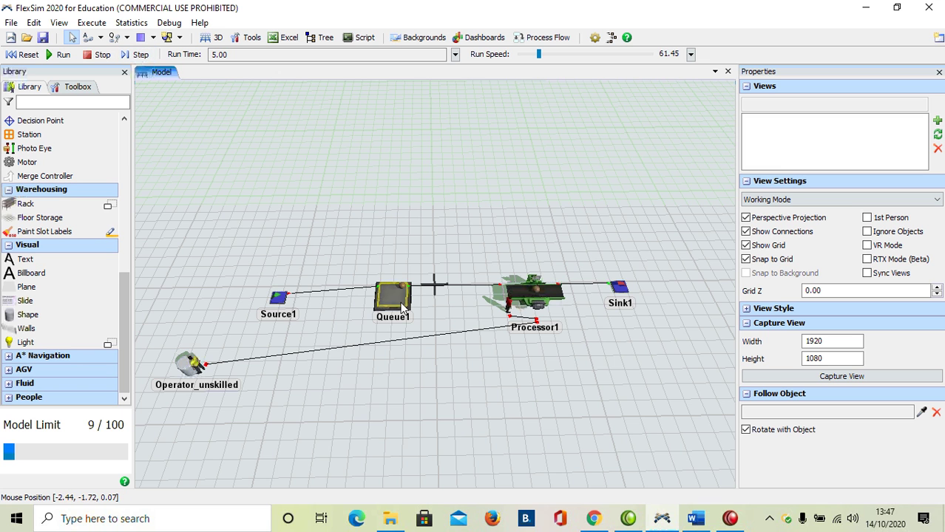
click(141, 54)
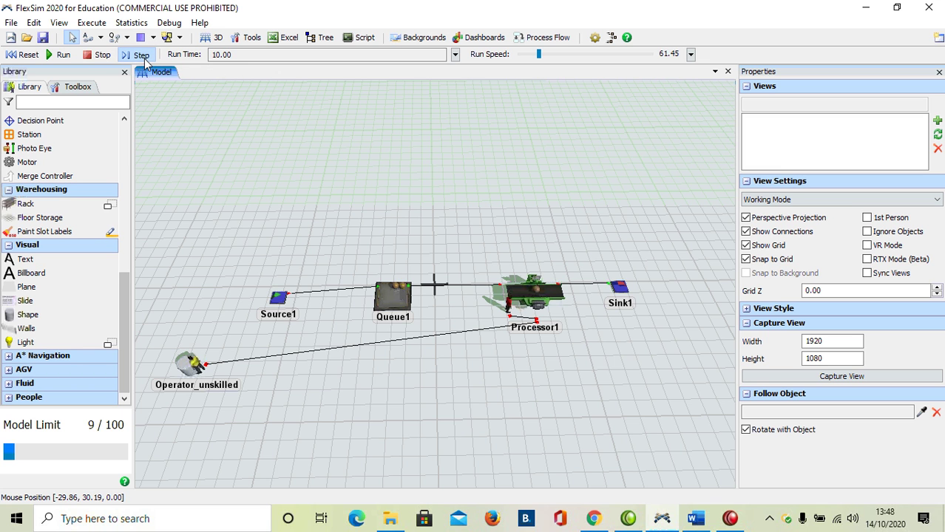
click(141, 55)
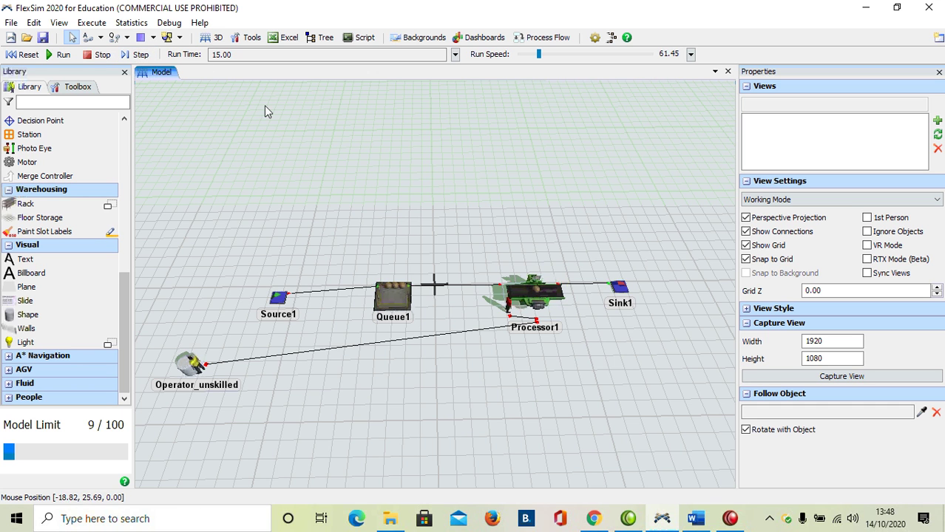
click(140, 55)
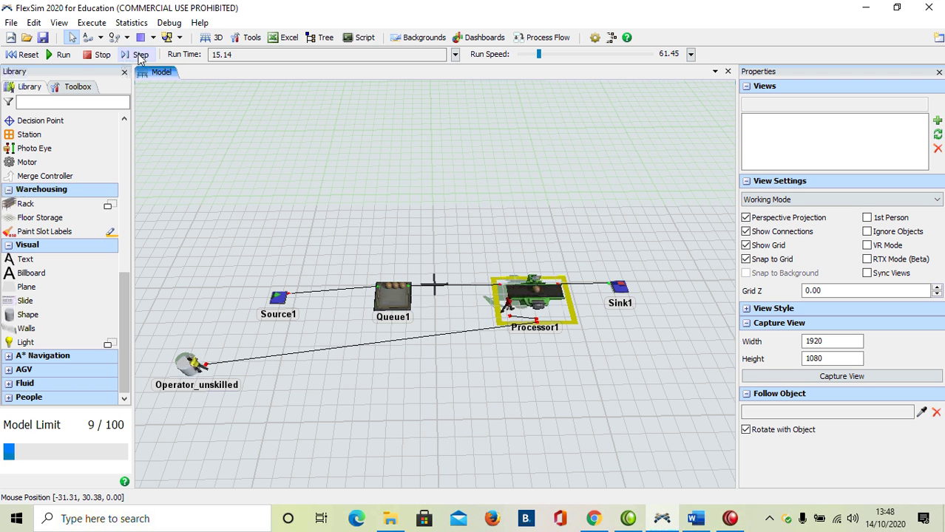
click(140, 56)
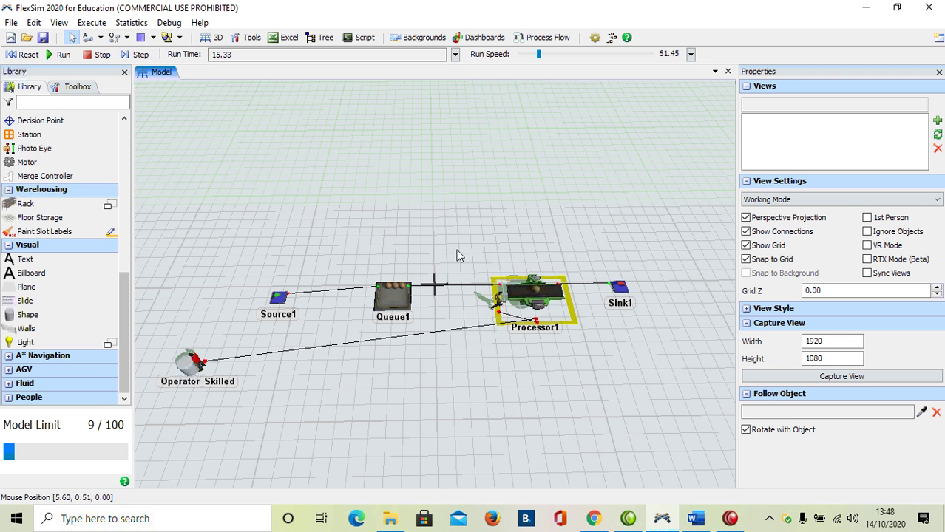
click(140, 56)
click(140, 56)
click(139, 55)
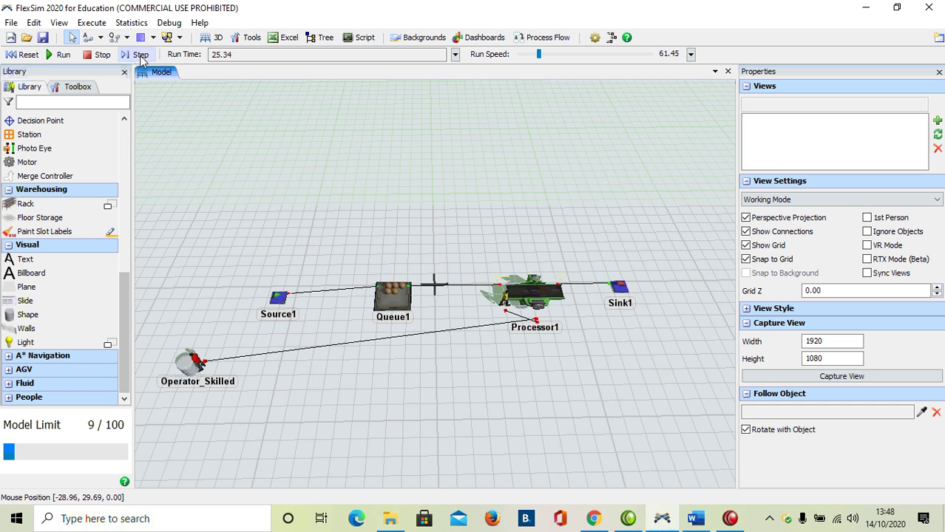
click(139, 55)
click(139, 56)
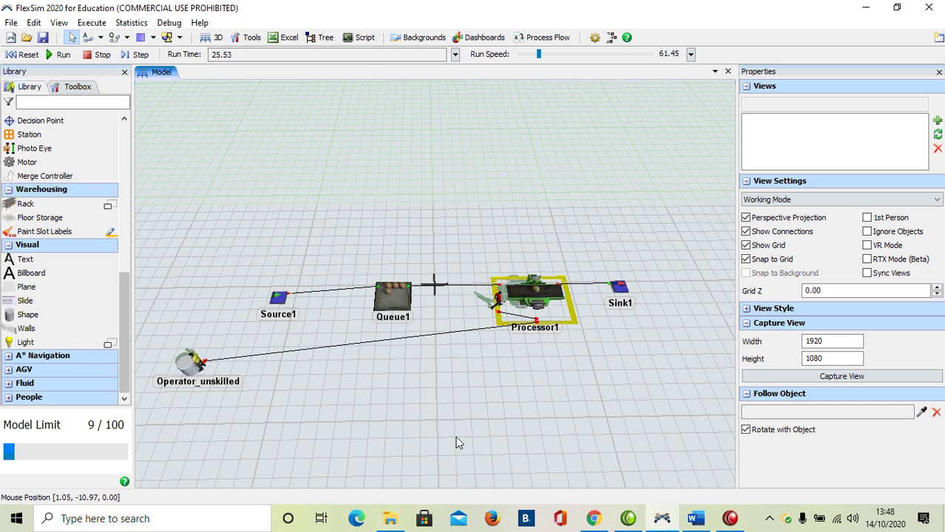
Inspect Queue1's properties and its content and staytime statistics, then deselect the queue
double_click(408, 312)
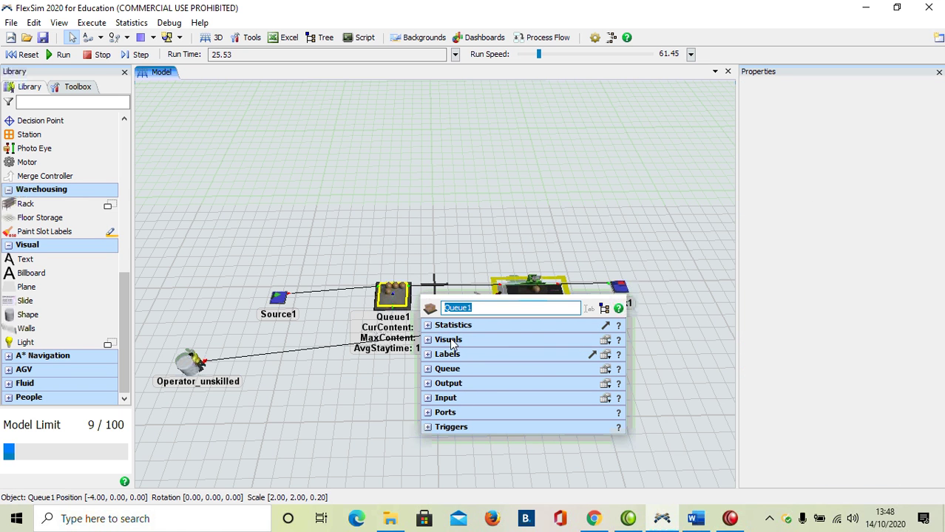
click(581, 221)
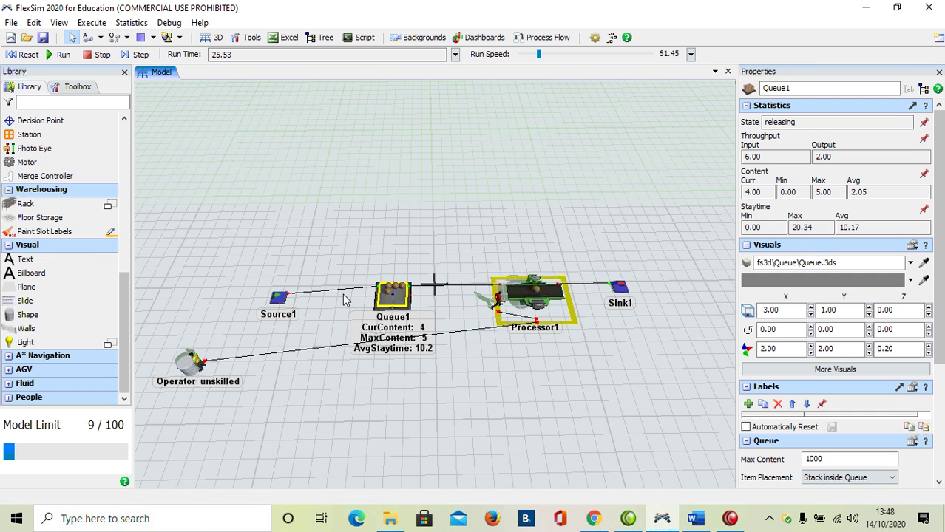
double_click(405, 307)
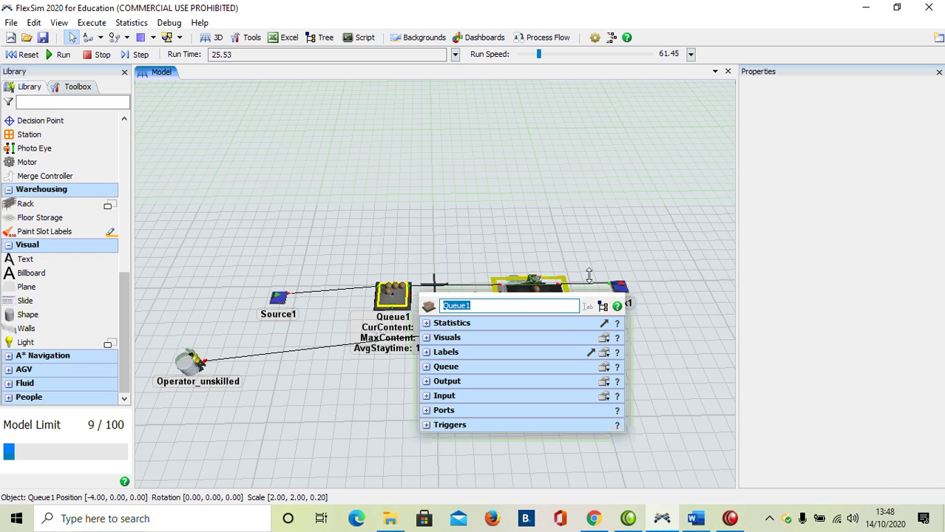
click(240, 148)
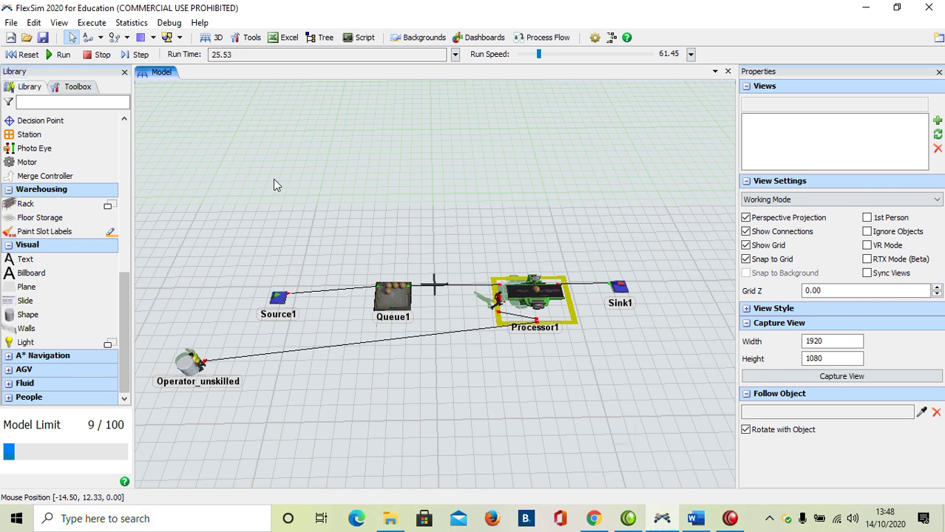